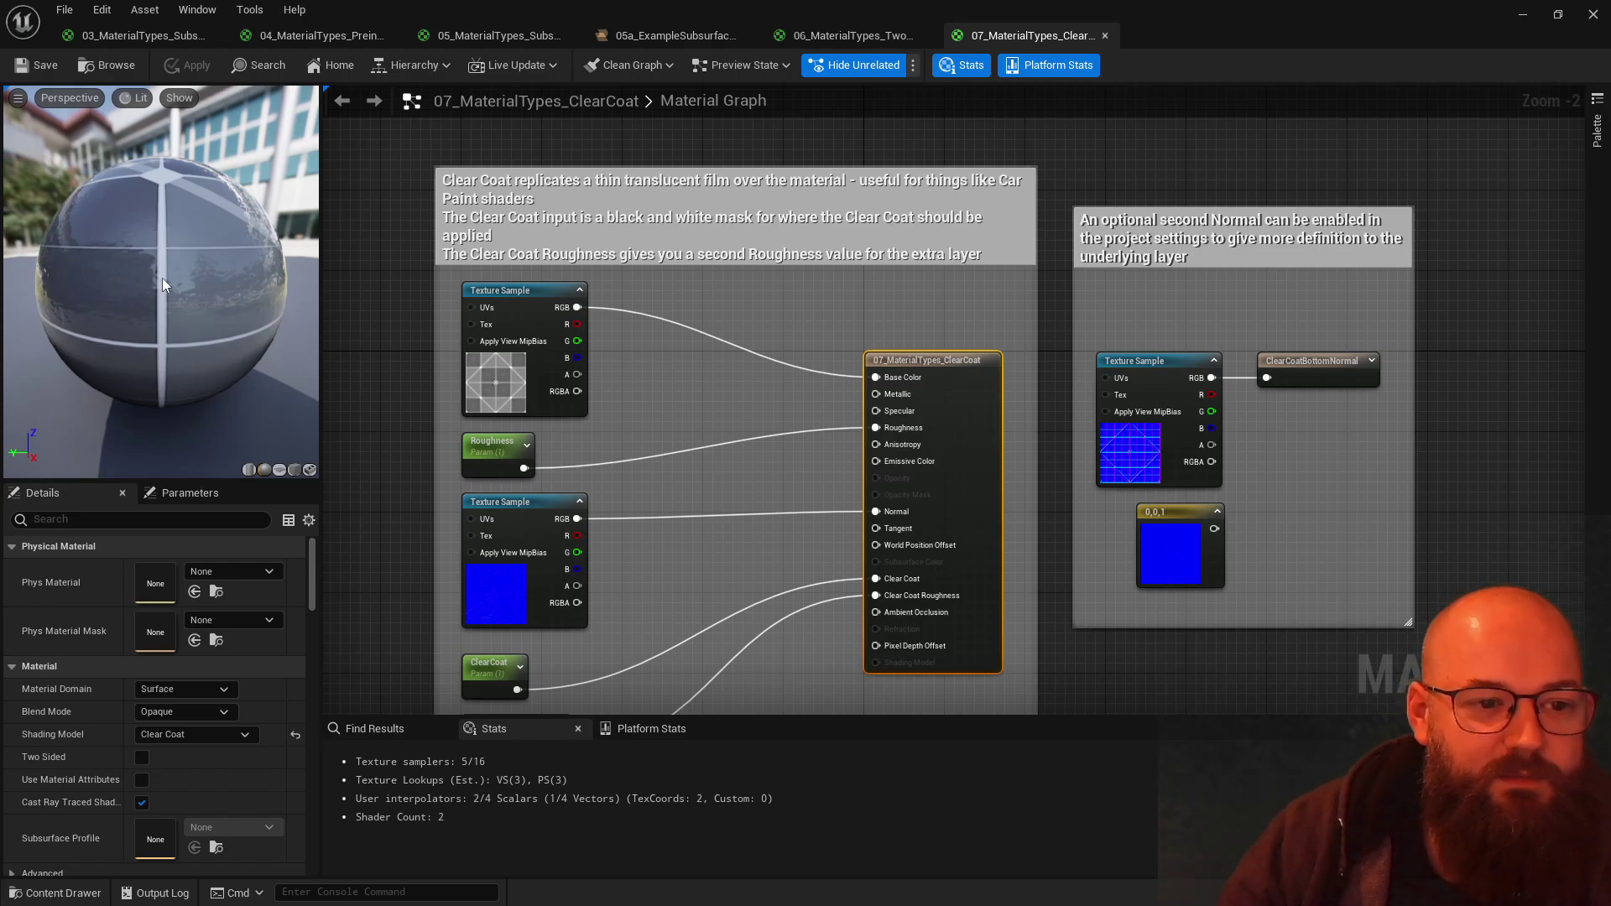
Step: Connect the 0,0,1 constant to the ClearCoatBottomNormal node in place of its texture sample and inspect the preview sphere
{"action": "left_click_drag", "start_coordinate": [163, 279], "coordinate": [166, 142]}
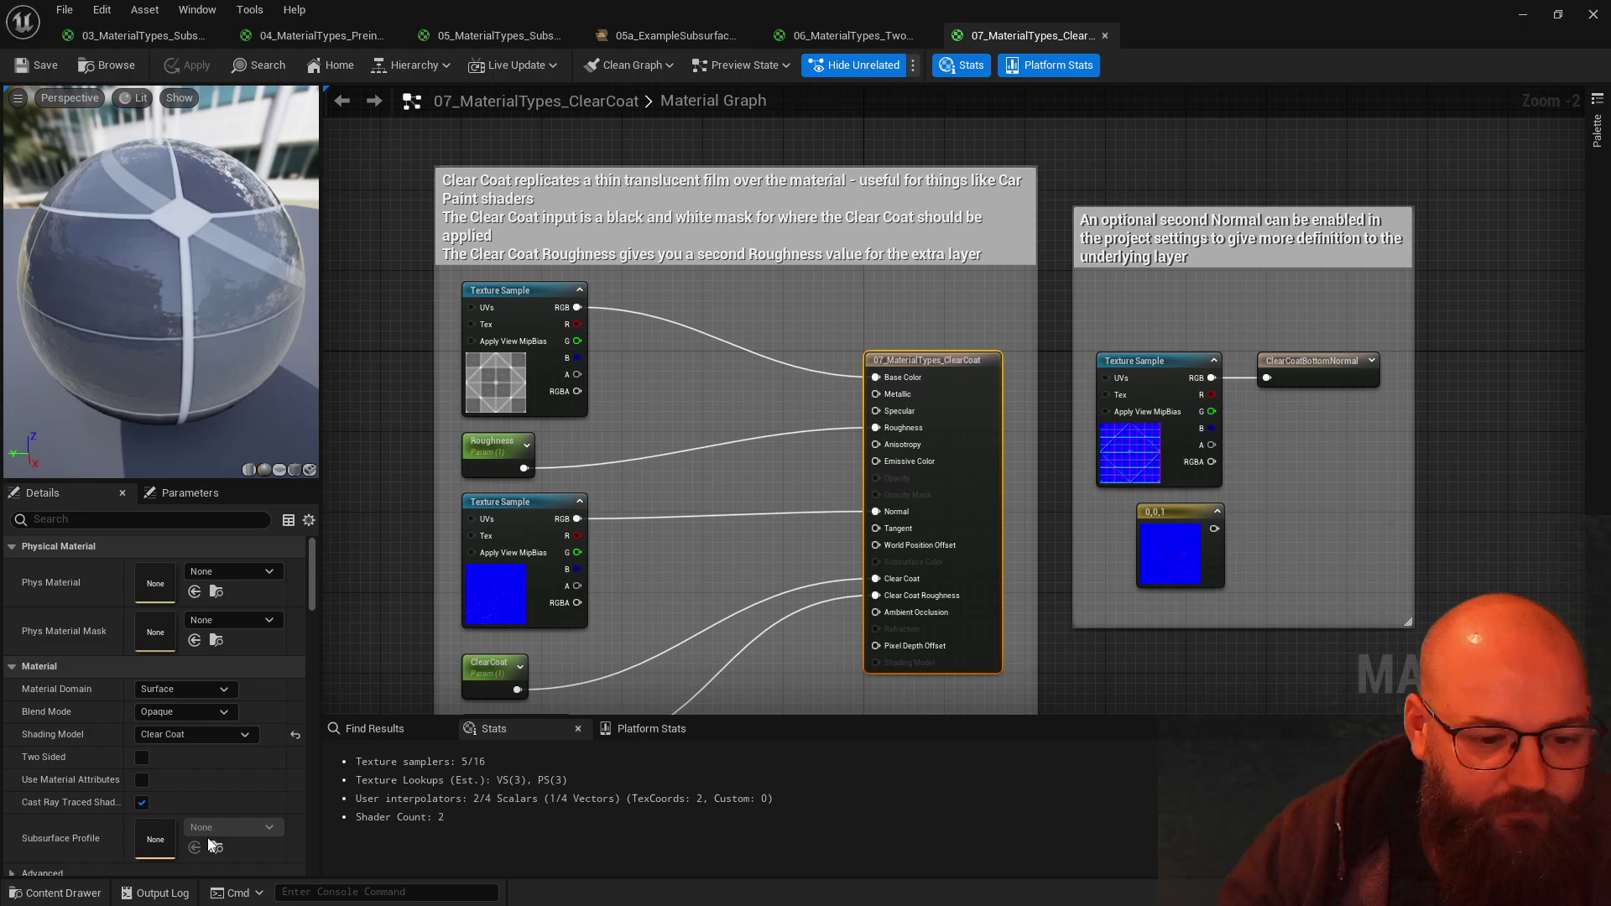
{"action": "left_click", "coordinate": [194, 735]}
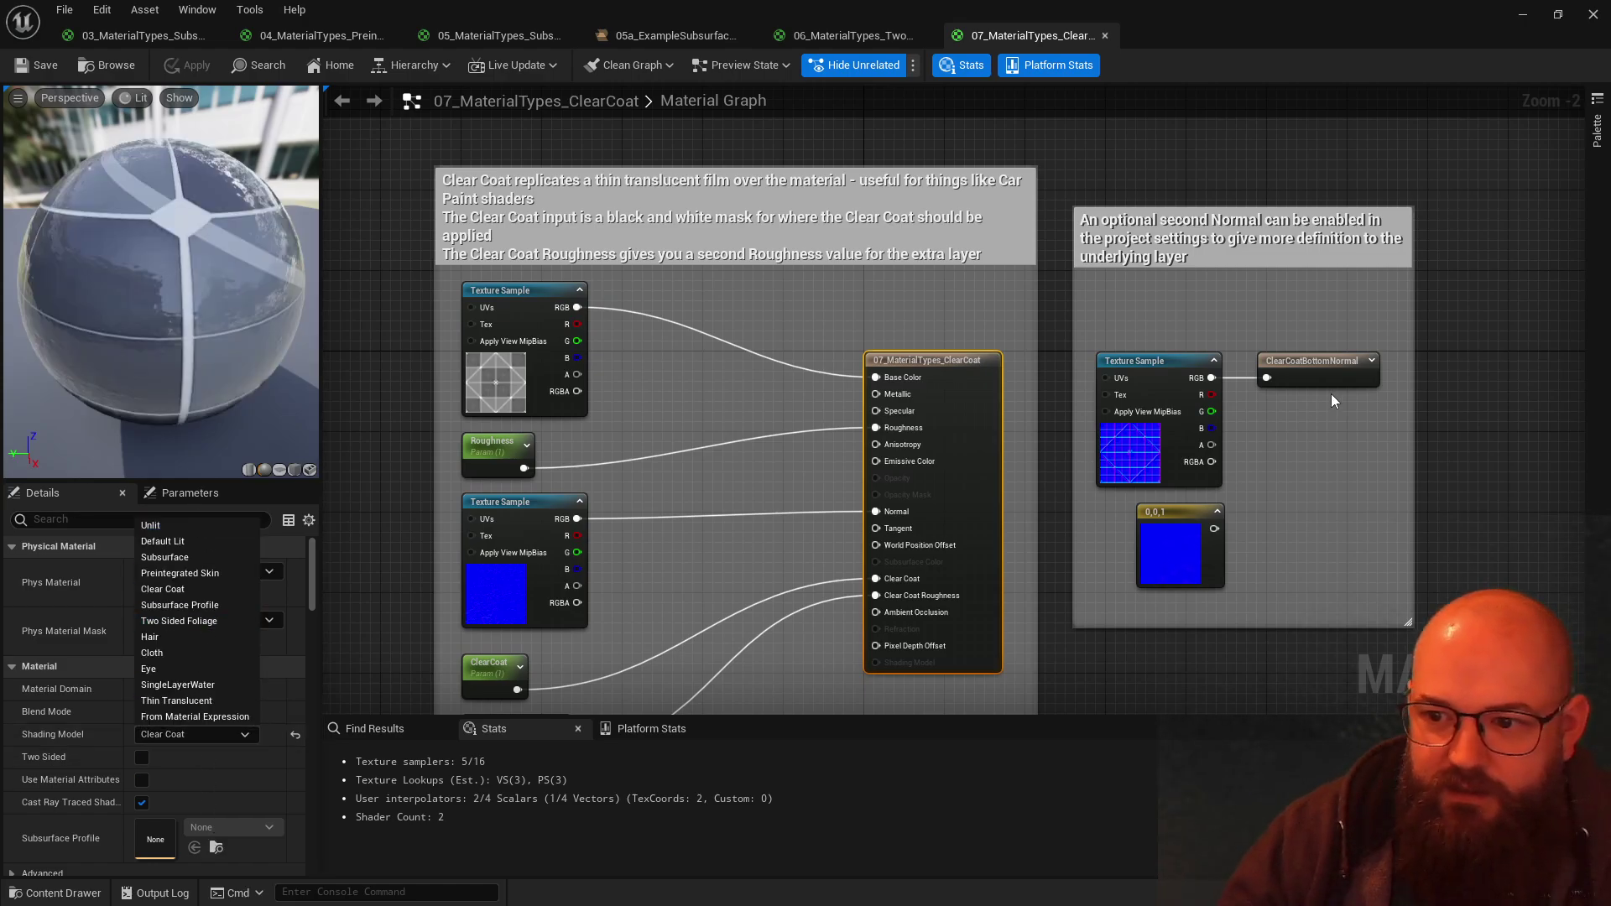
{"action": "left_click", "coordinate": [701, 401]}
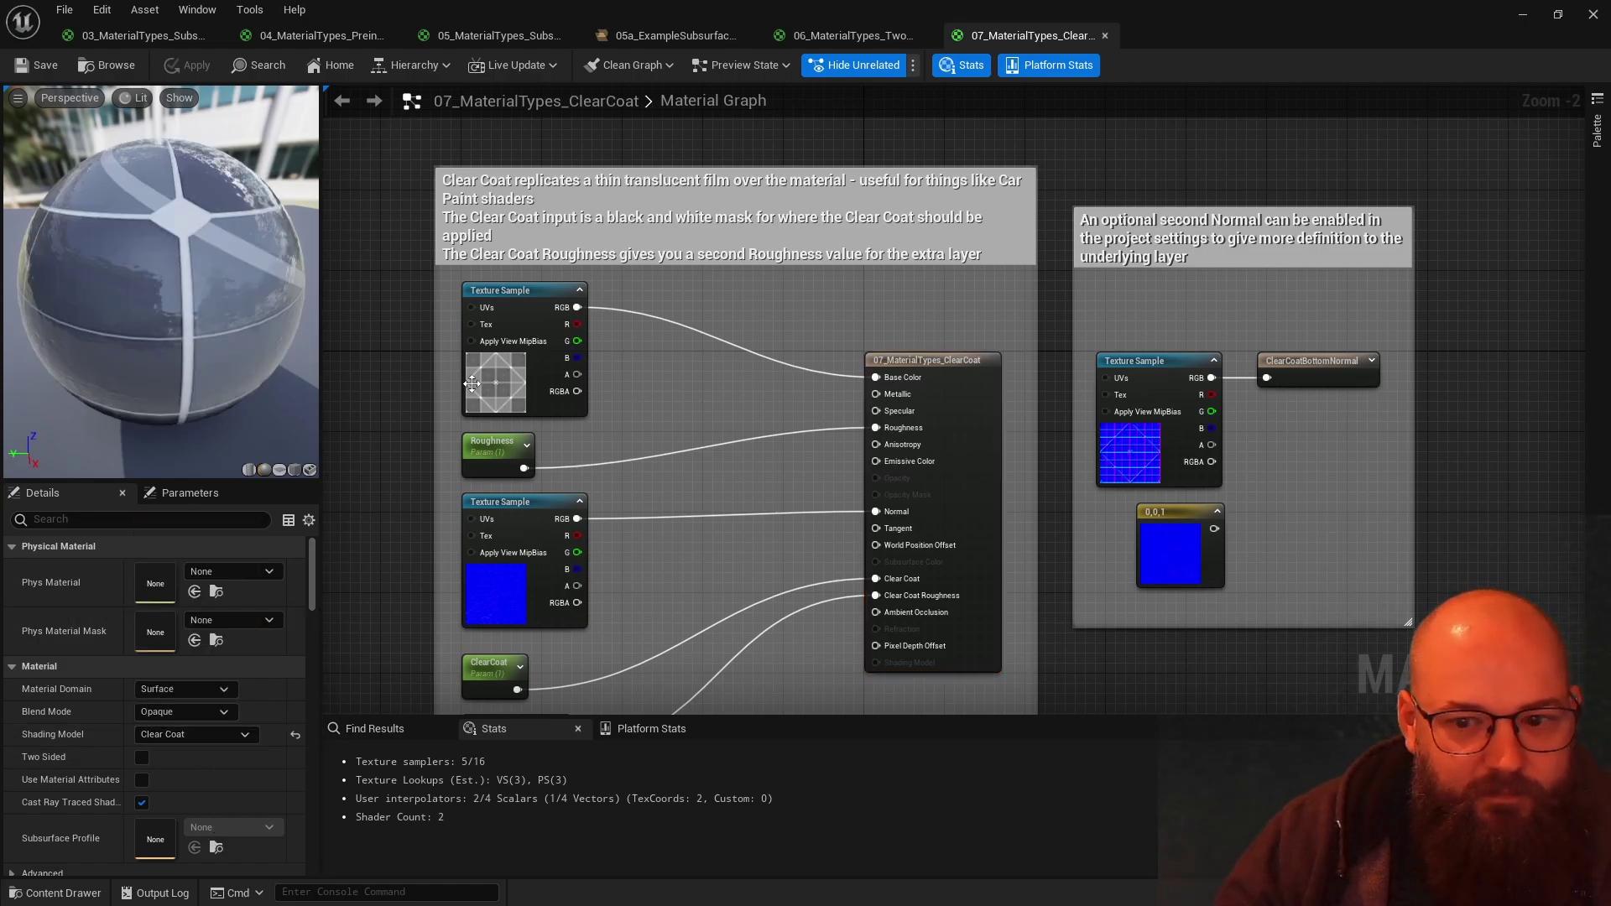
{"action": "left_click_drag", "start_coordinate": [1267, 378], "coordinate": [1214, 529]}
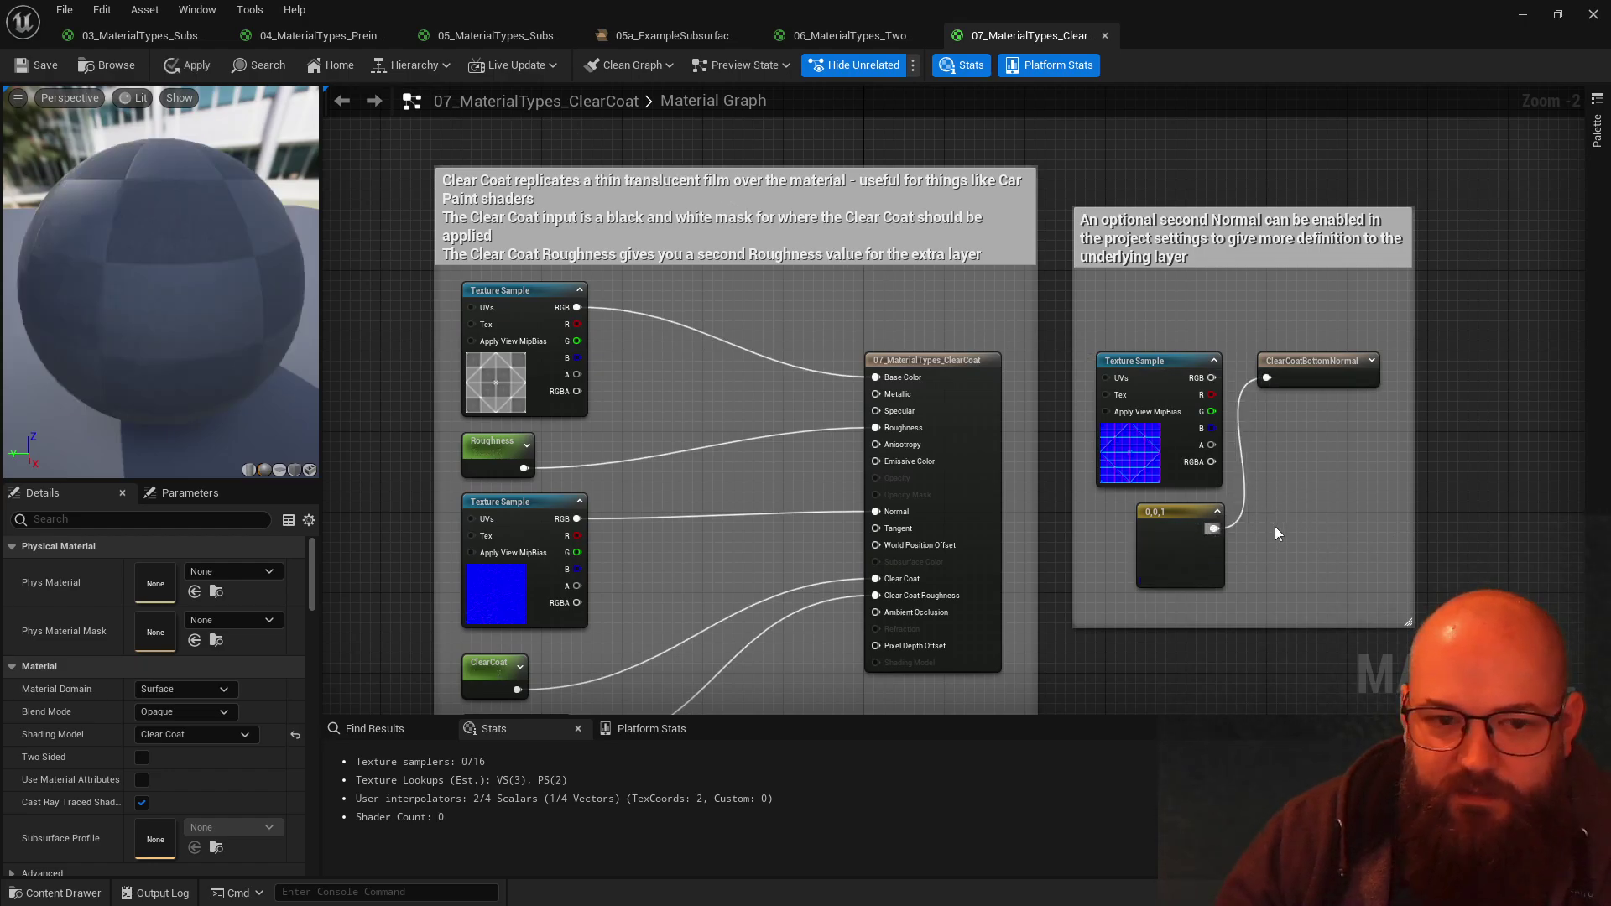
{"action": "left_click_drag", "start_coordinate": [124, 230], "coordinate": [170, 275]}
{"action": "mouse_move", "coordinate": [170, 275]}
{"action": "right_mouse_down"}
{"action": "mouse_move", "coordinate": [169, 209]}
{"action": "mouse_move", "coordinate": [169, 260]}
{"action": "right_mouse_up"}
{"action": "mouse_move", "coordinate": [169, 260]}
{"action": "left_mouse_down"}
{"action": "mouse_move", "coordinate": [186, 267]}
{"action": "mouse_move", "coordinate": [148, 248]}
{"action": "left_mouse_up"}
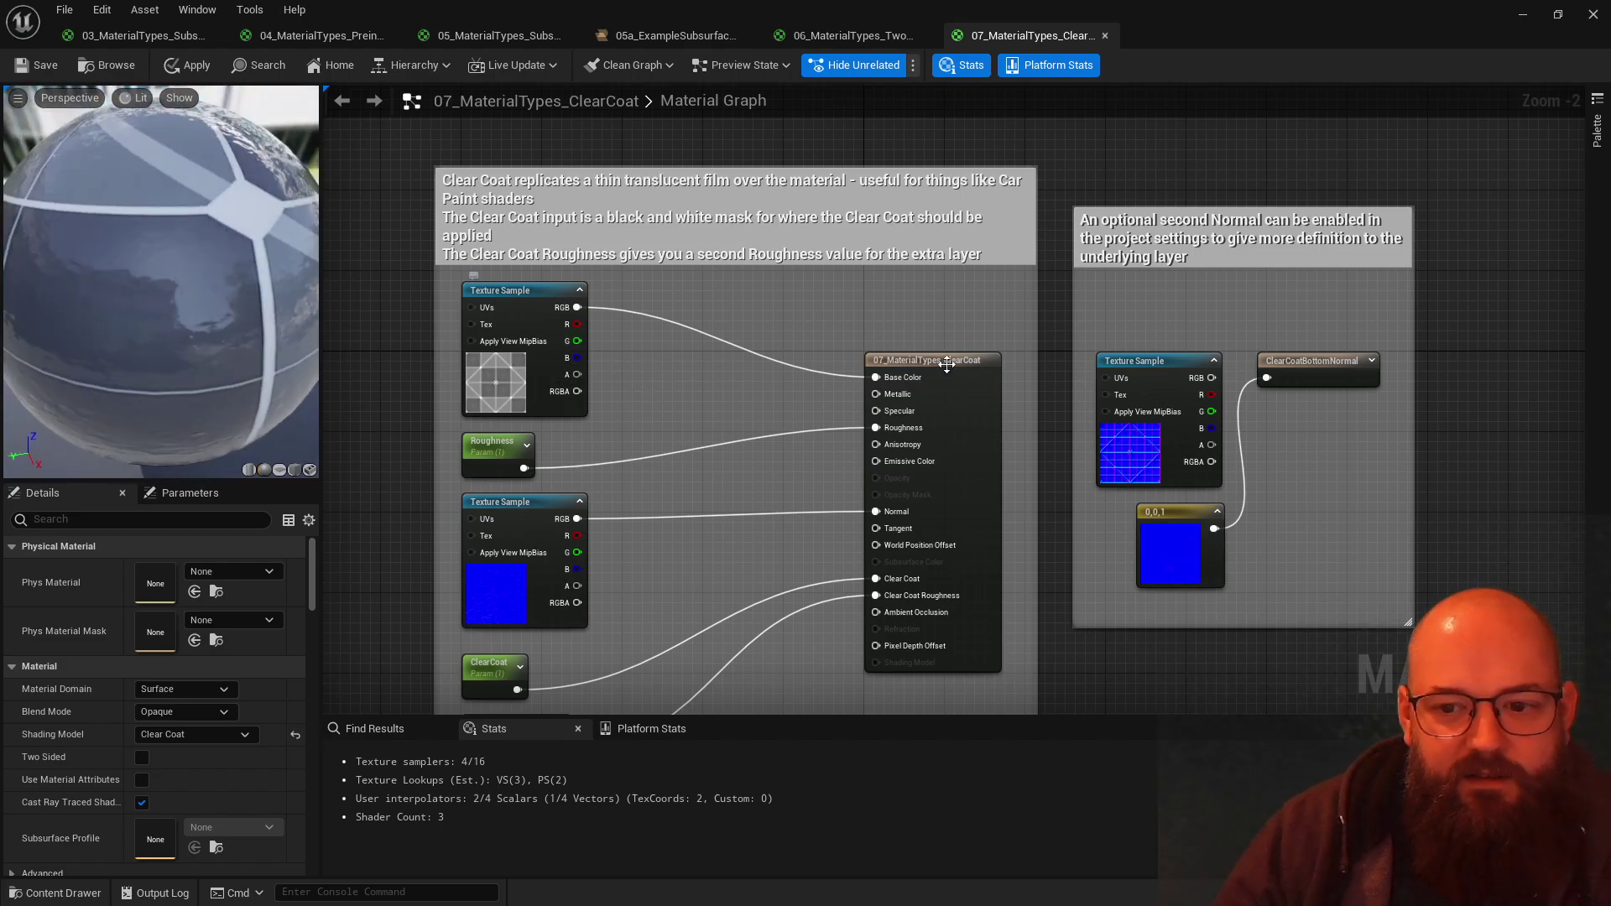
Step: Set the material's shading model to Default Lit and inspect the preview sphere
{"action": "right_click_drag", "start_coordinate": [947, 364], "coordinate": [984, 331]}
{"action": "left_click", "coordinate": [191, 735]}
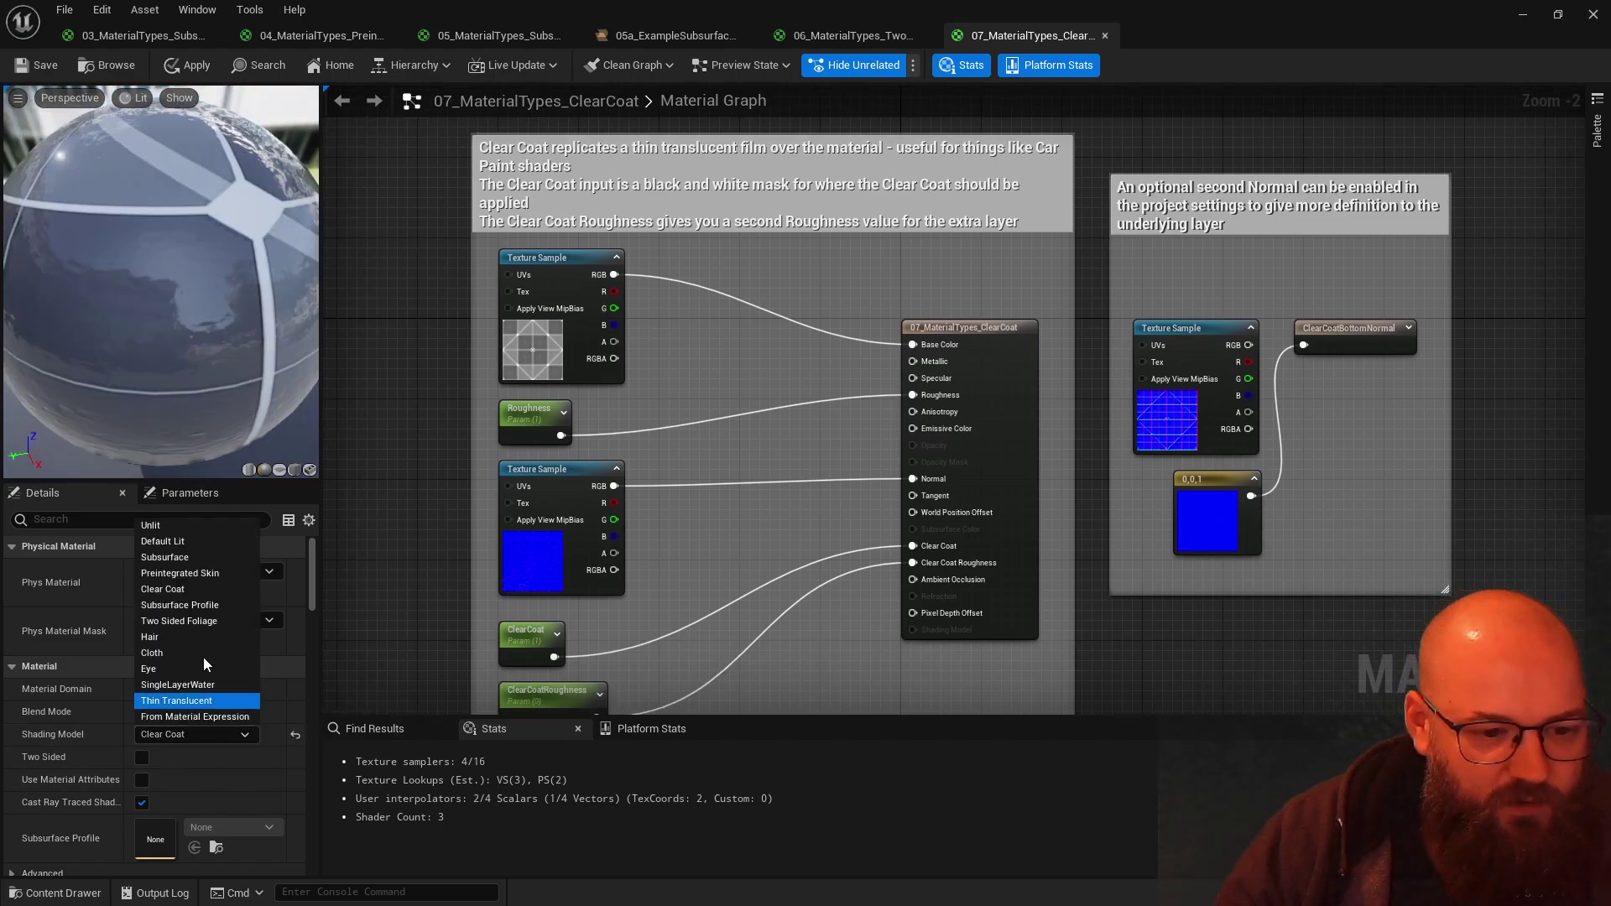
{"action": "left_click", "coordinate": [194, 542]}
{"action": "right_click_drag", "start_coordinate": [799, 440], "coordinate": [863, 440]}
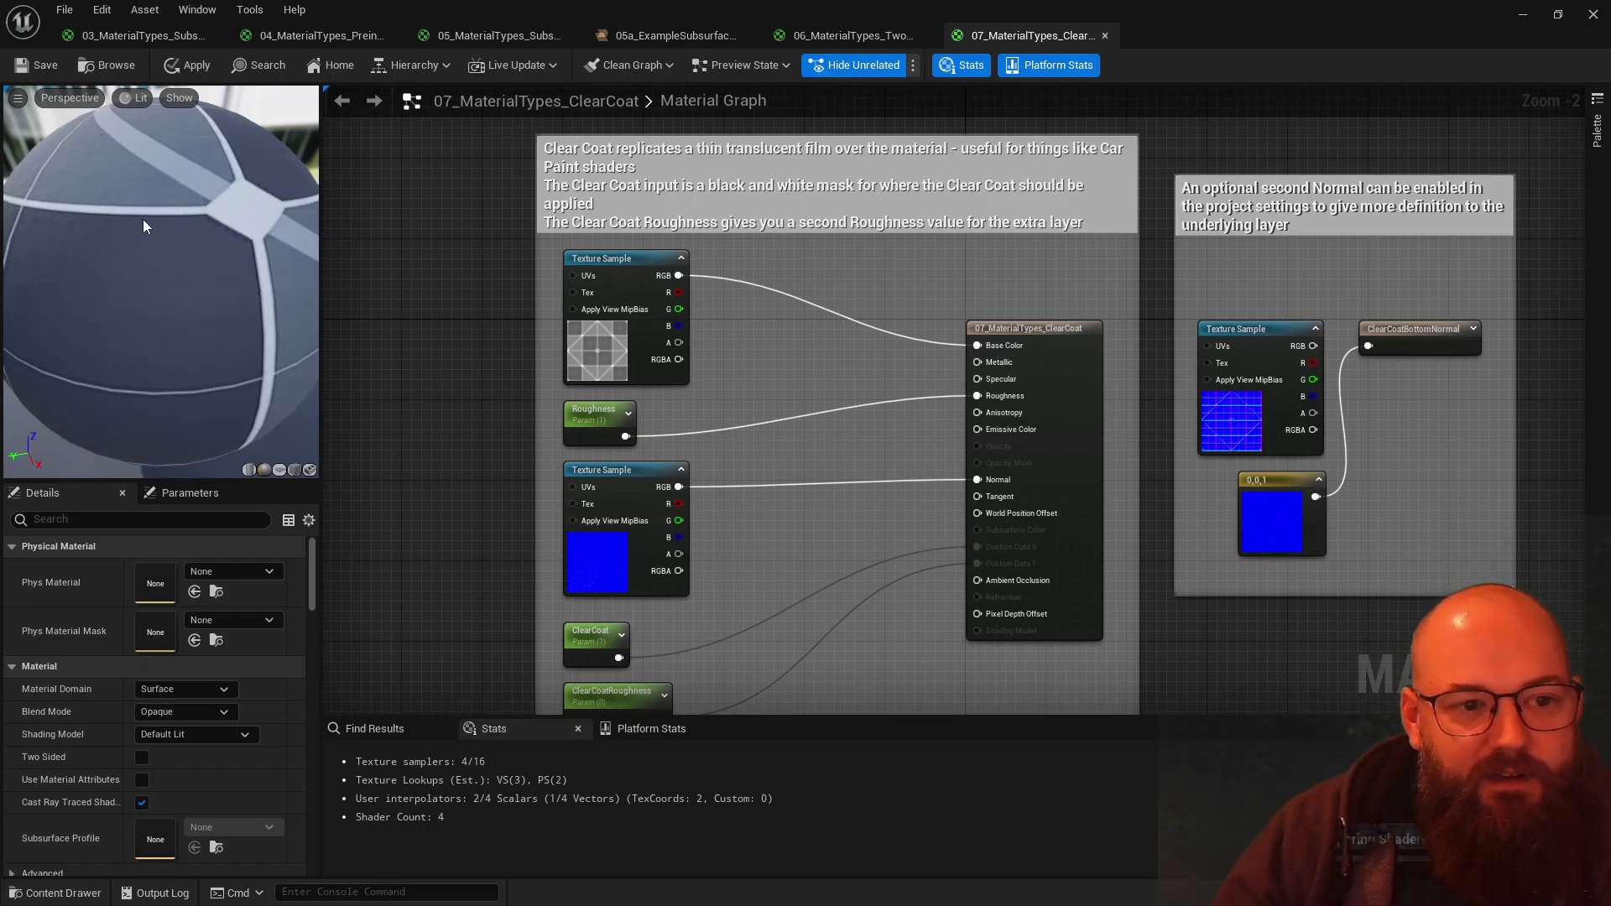
{"action": "left_click_drag", "start_coordinate": [145, 225], "coordinate": [92, 226]}
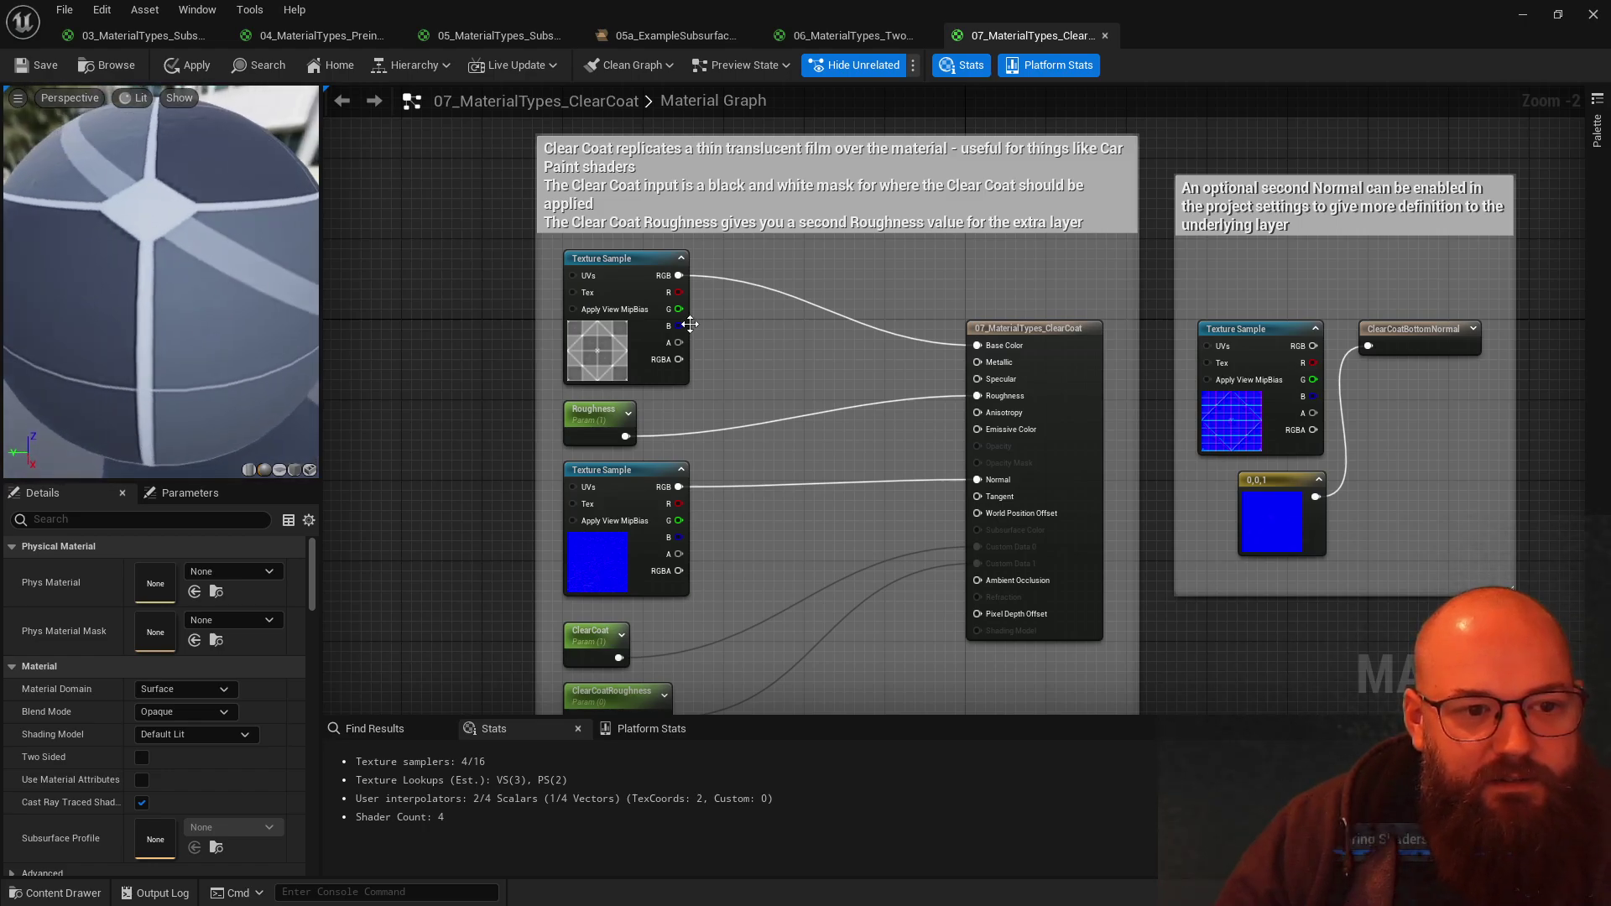
Step: Toggle the Roughness parameter's default value between 0 and 1 to compare the surfaces, ending at 1
{"action": "left_click", "coordinate": [593, 427]}
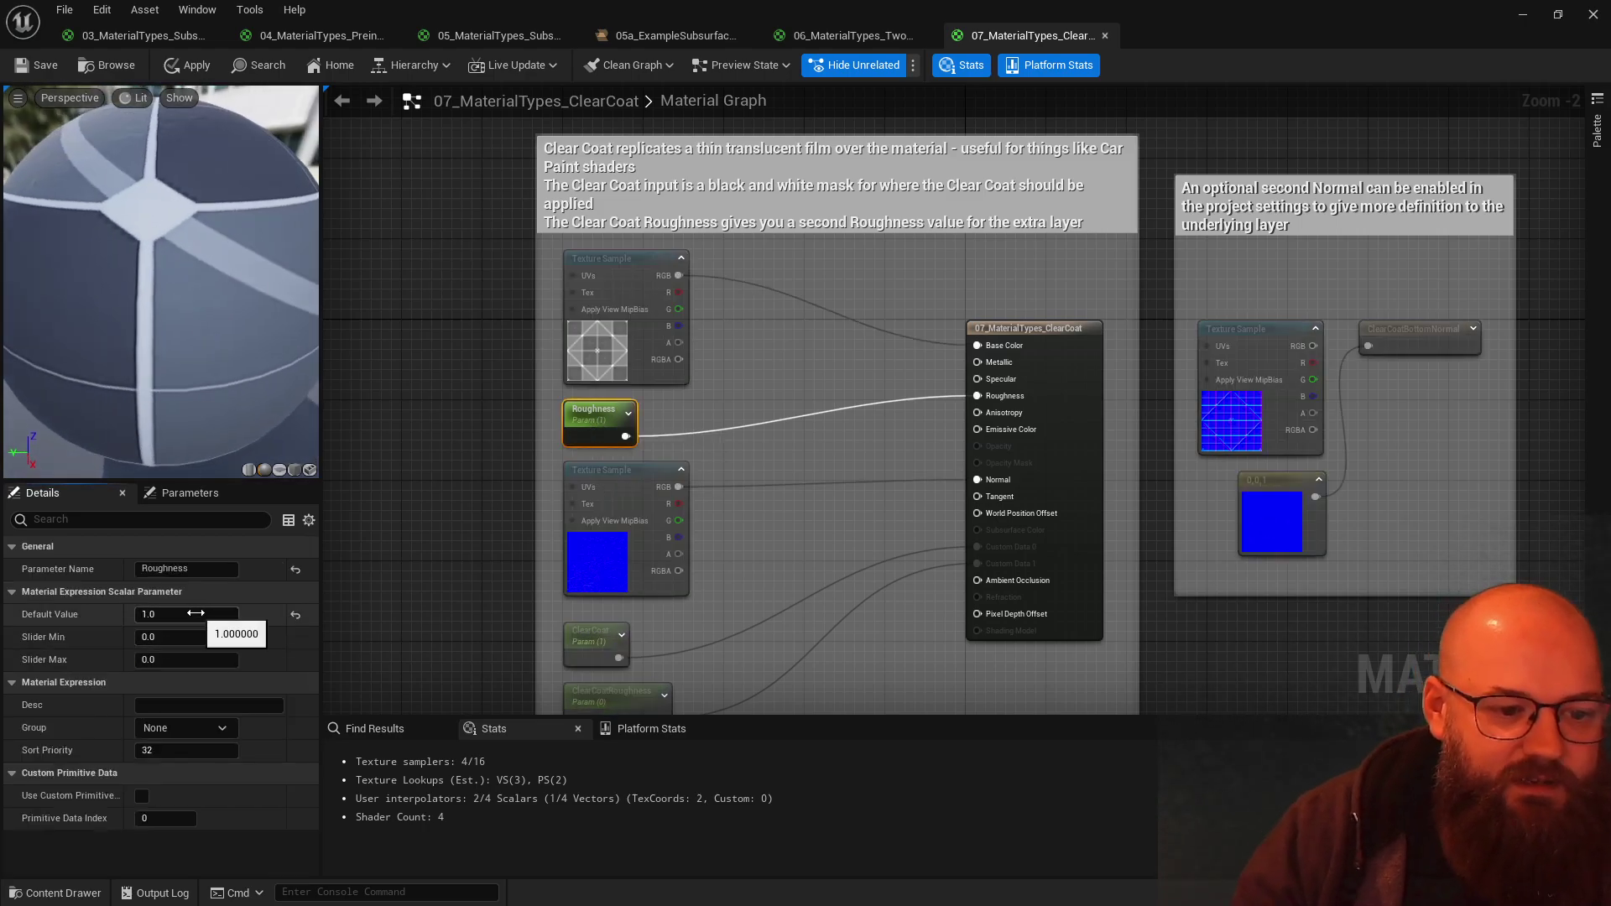
{"action": "type", "text": "0"}
{"action": "key", "text": "Return"}
{"action": "type", "text": "1"}
{"action": "key", "text": "Return"}
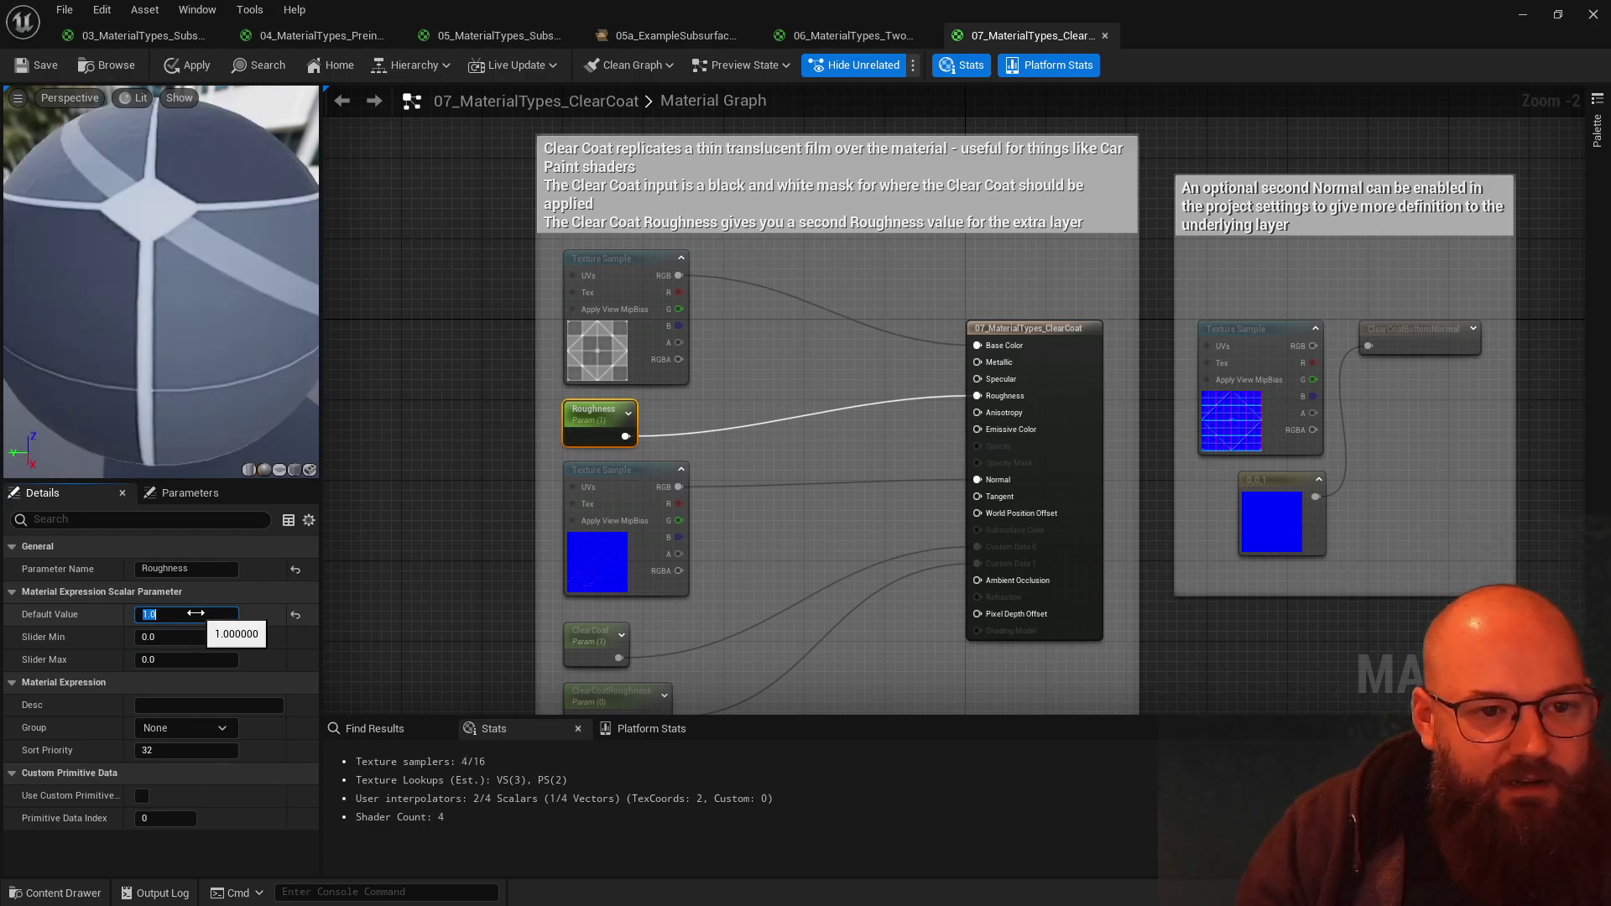
{"action": "type", "text": "0"}
{"action": "key", "text": "Return"}
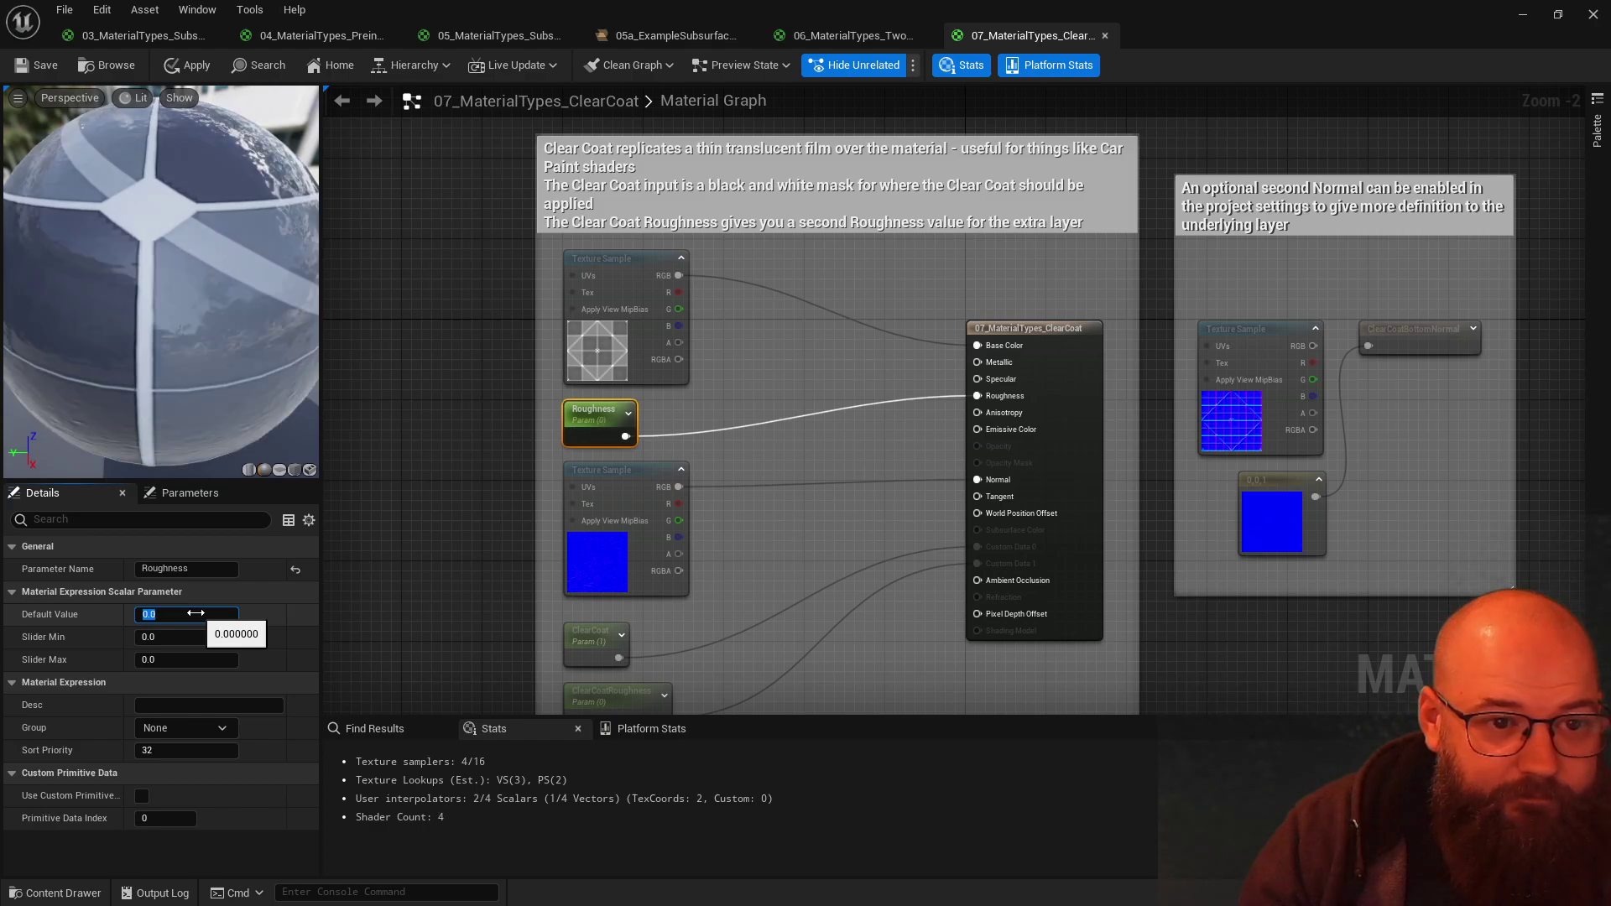
{"action": "type", "text": "1"}
{"action": "key", "text": "Return"}
{"action": "left_click", "coordinate": [758, 447]}
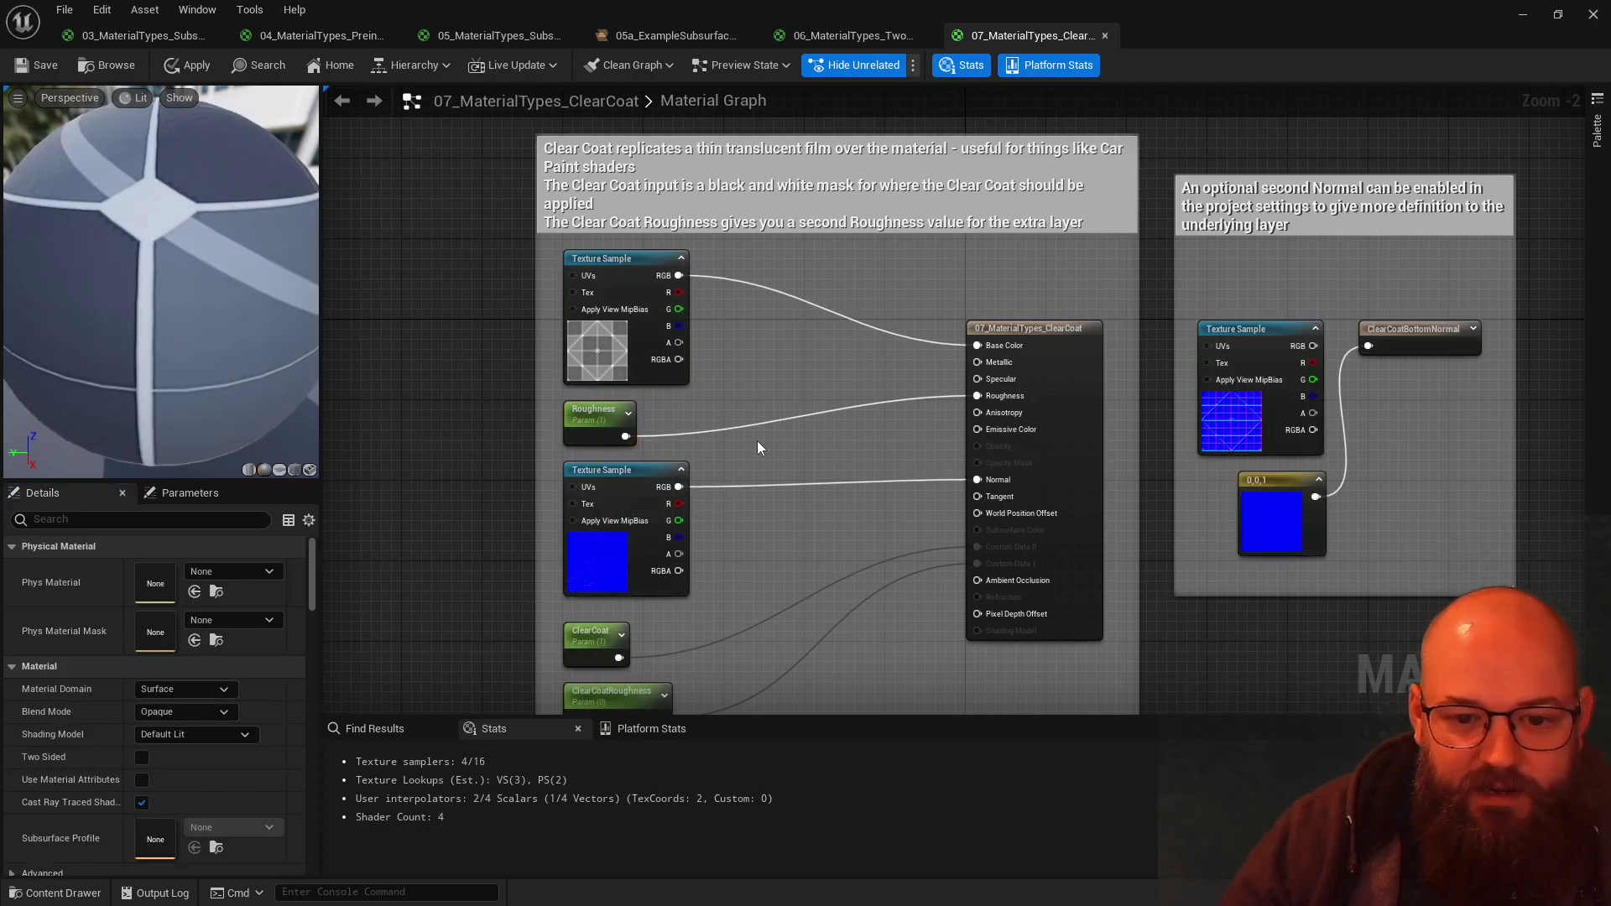
Step: Assign the T_Default_DetailNormal texture to the texture sample feeding the Normal input and inspect it on the preview sphere
{"action": "left_click", "coordinate": [673, 536]}
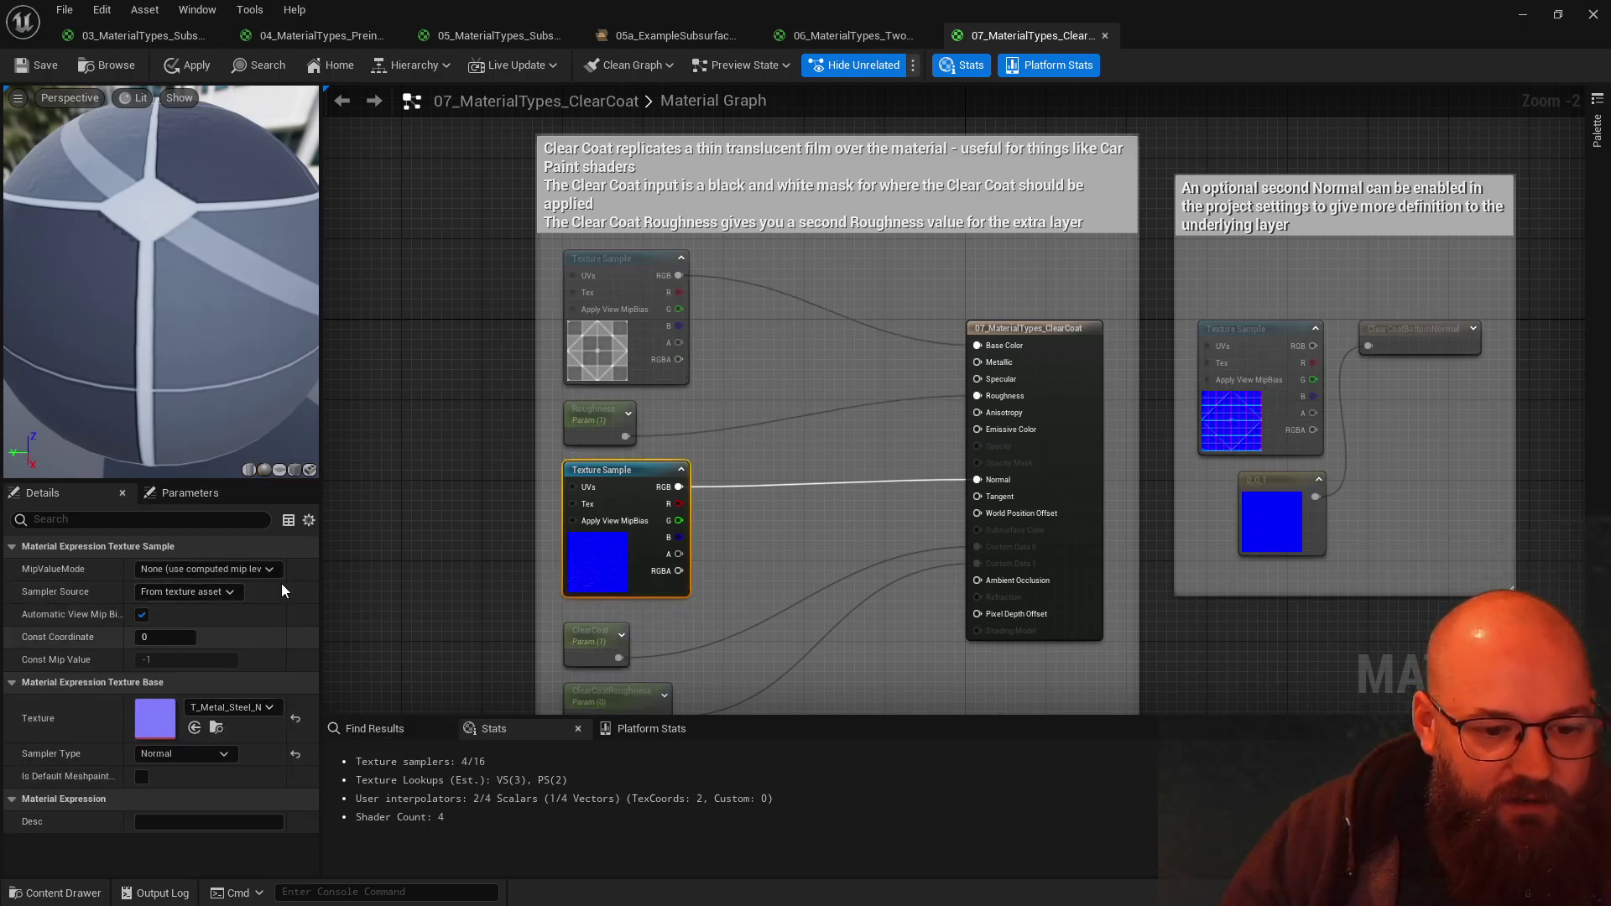
{"action": "left_click_drag", "start_coordinate": [207, 362], "coordinate": [248, 373]}
{"action": "scroll", "coordinate": [207, 363], "scroll_direction": "down", "scroll_amount": 4}
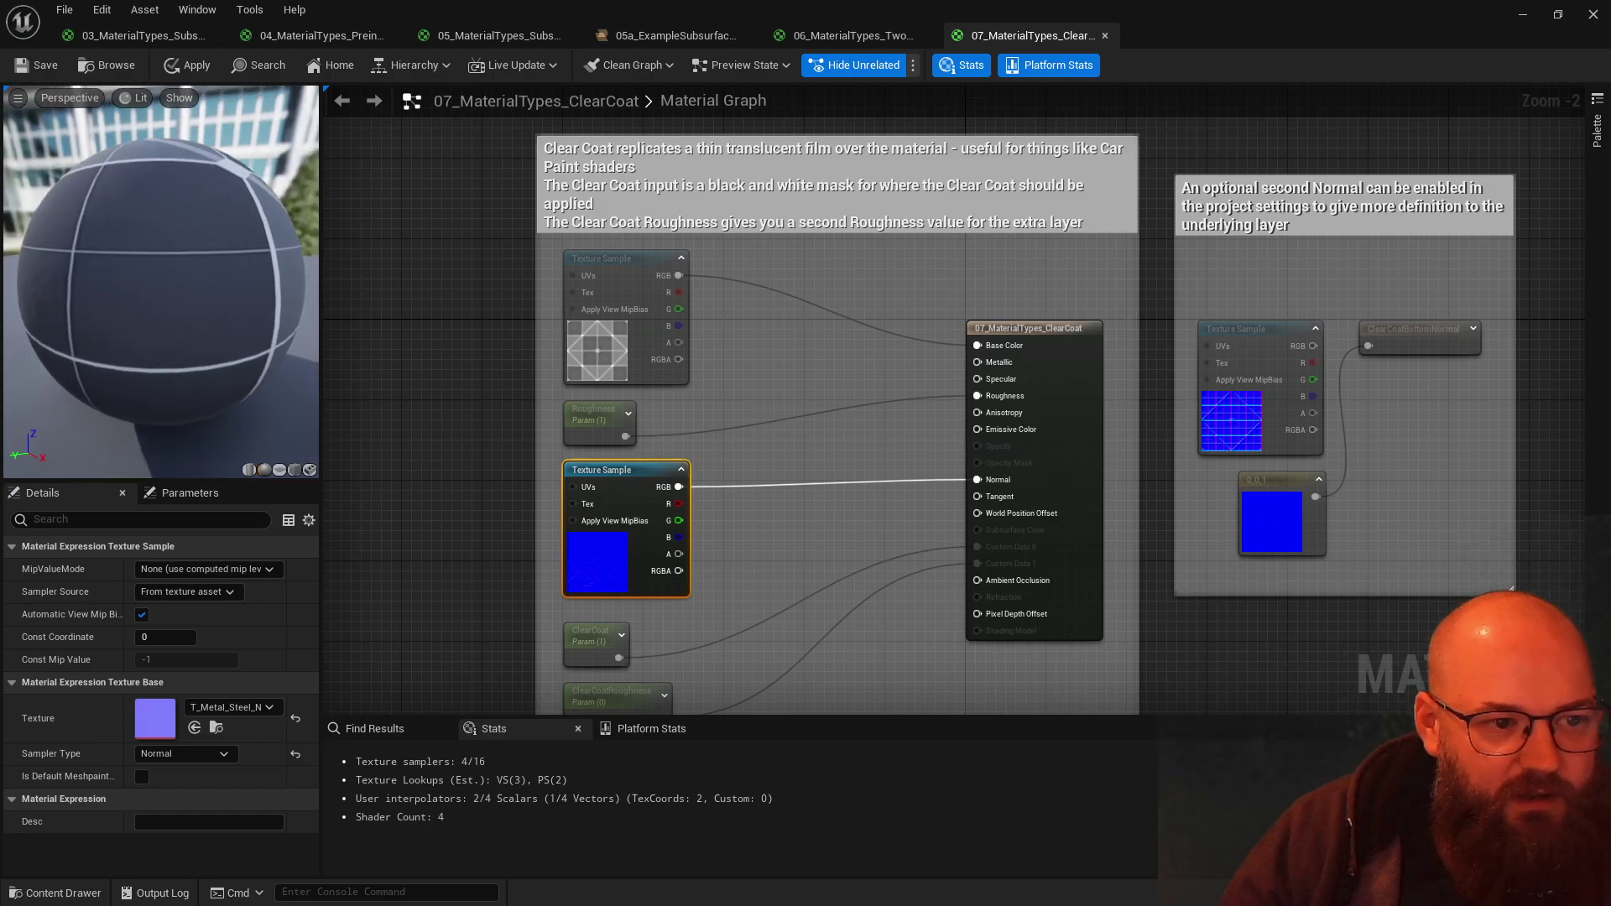
{"action": "left_click", "coordinate": [230, 708]}
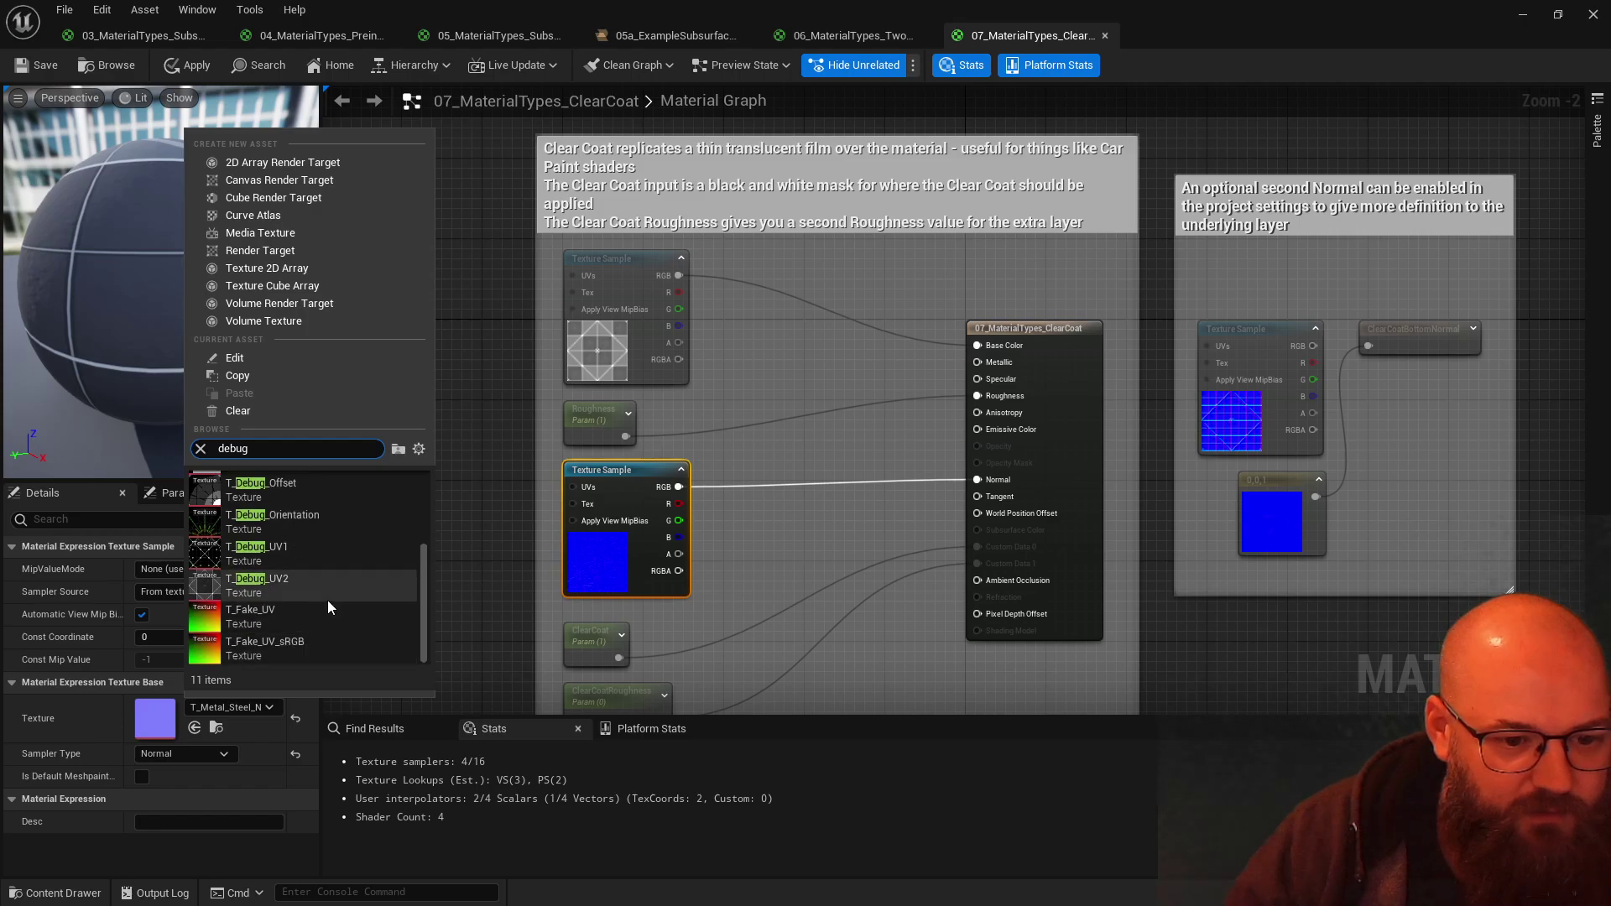
{"action": "left_click", "coordinate": [1245, 446]}
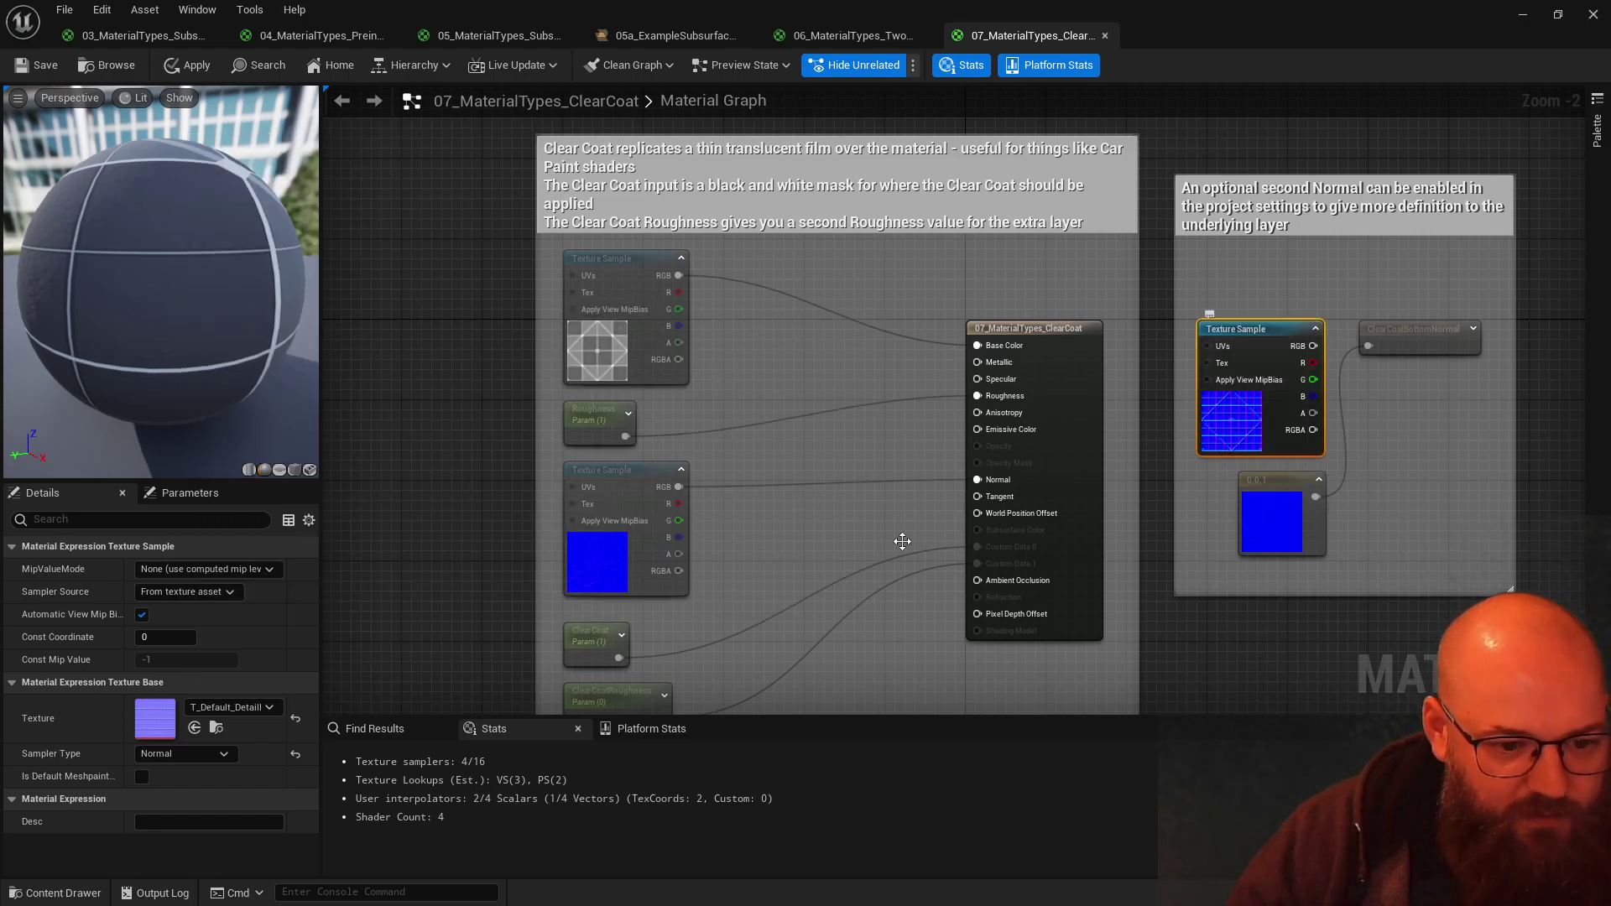
{"action": "left_click", "coordinate": [216, 727]}
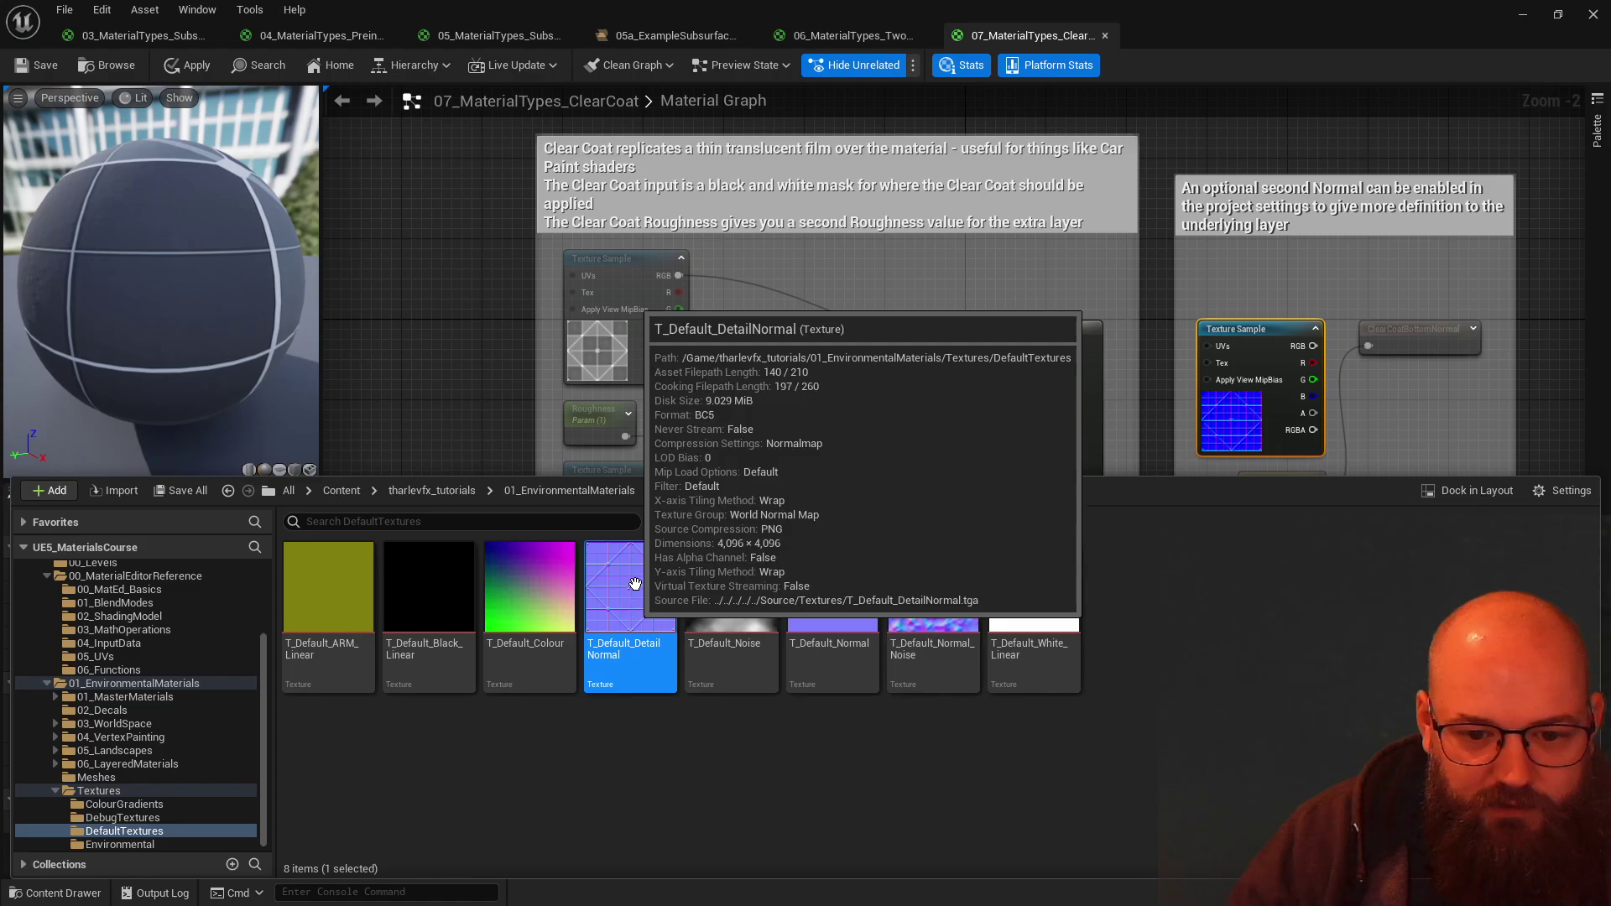
{"action": "left_click", "coordinate": [511, 398]}
{"action": "left_click", "coordinate": [603, 555]}
{"action": "left_click", "coordinate": [194, 728]}
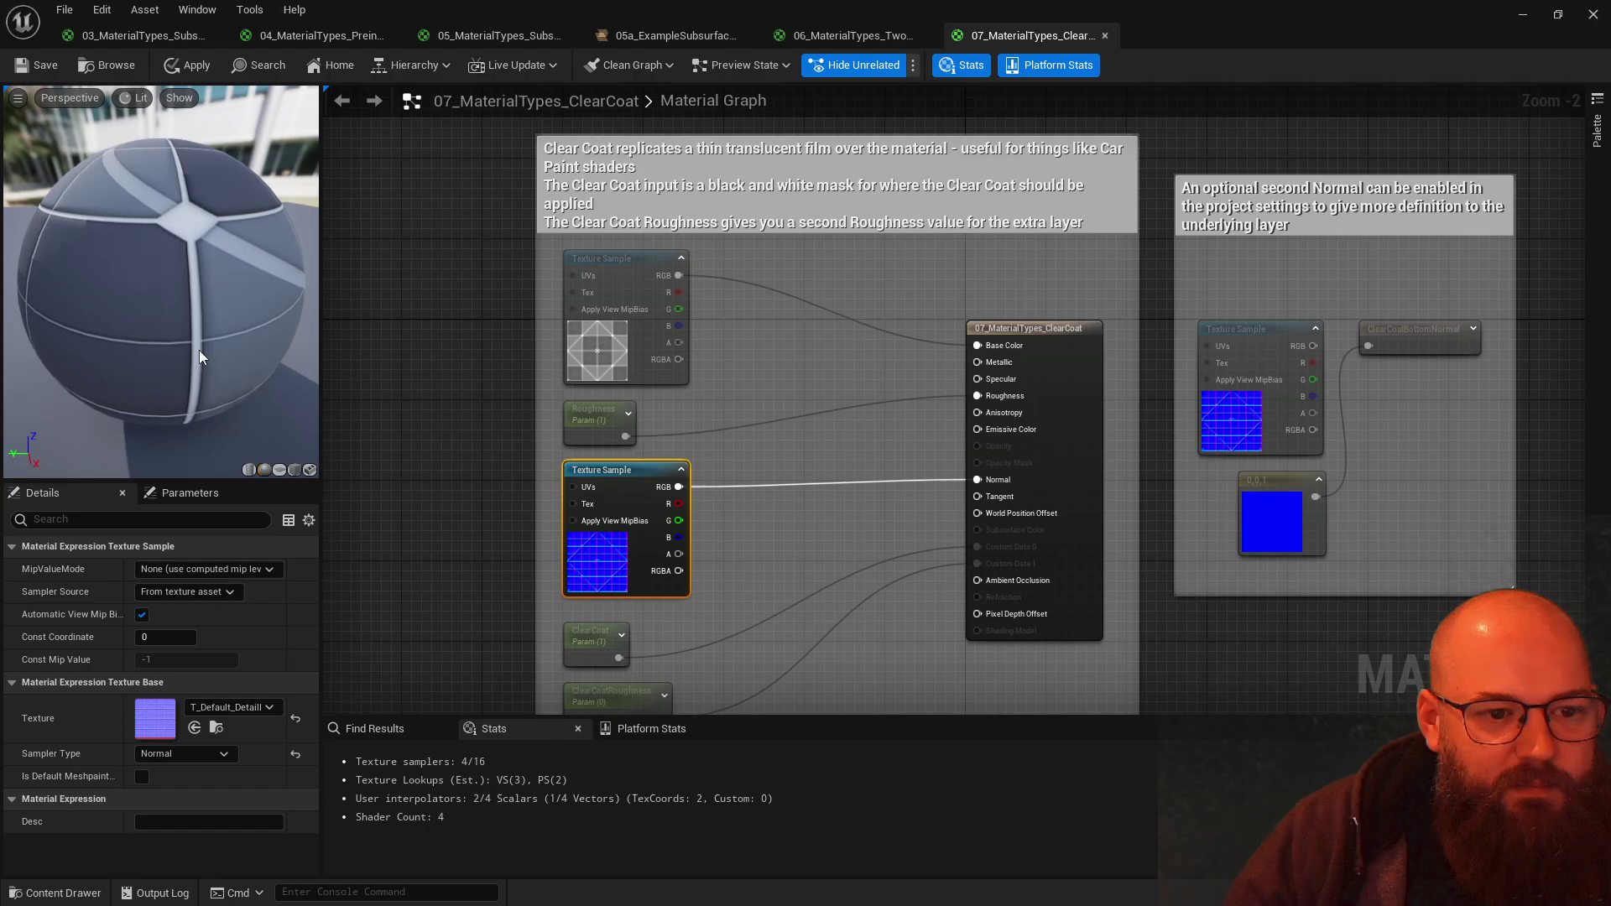
{"action": "left_click_drag", "start_coordinate": [168, 281], "coordinate": [198, 306]}
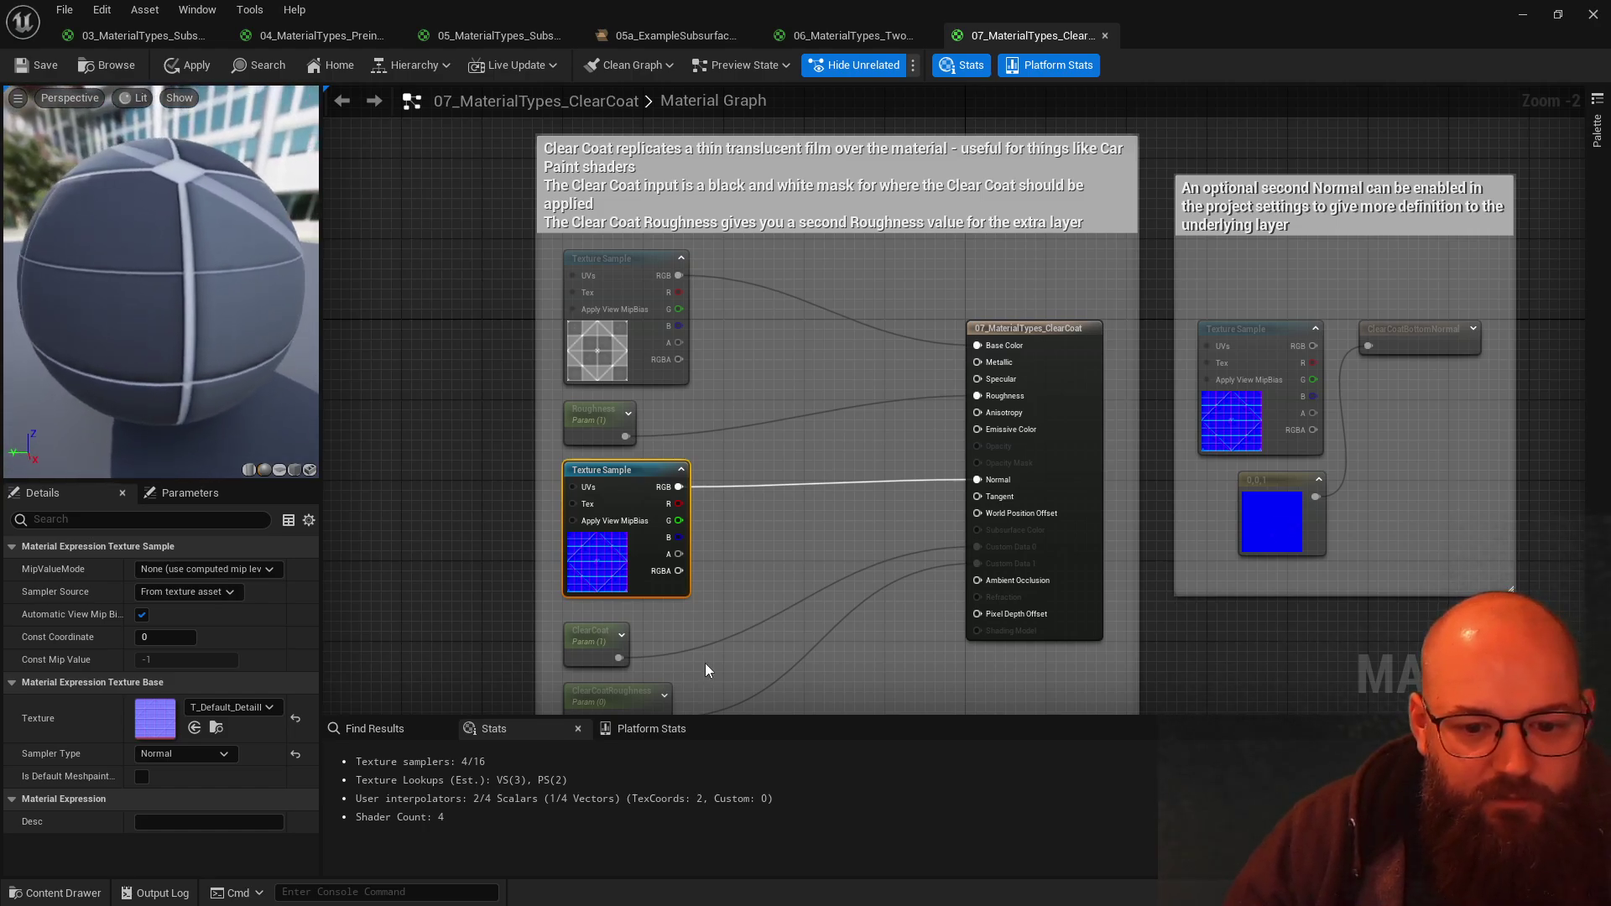
Step: Set the material's shading model to Clear Coat and inspect the preview sphere
{"action": "left_click", "coordinate": [450, 619]}
{"action": "left_click", "coordinate": [196, 735]}
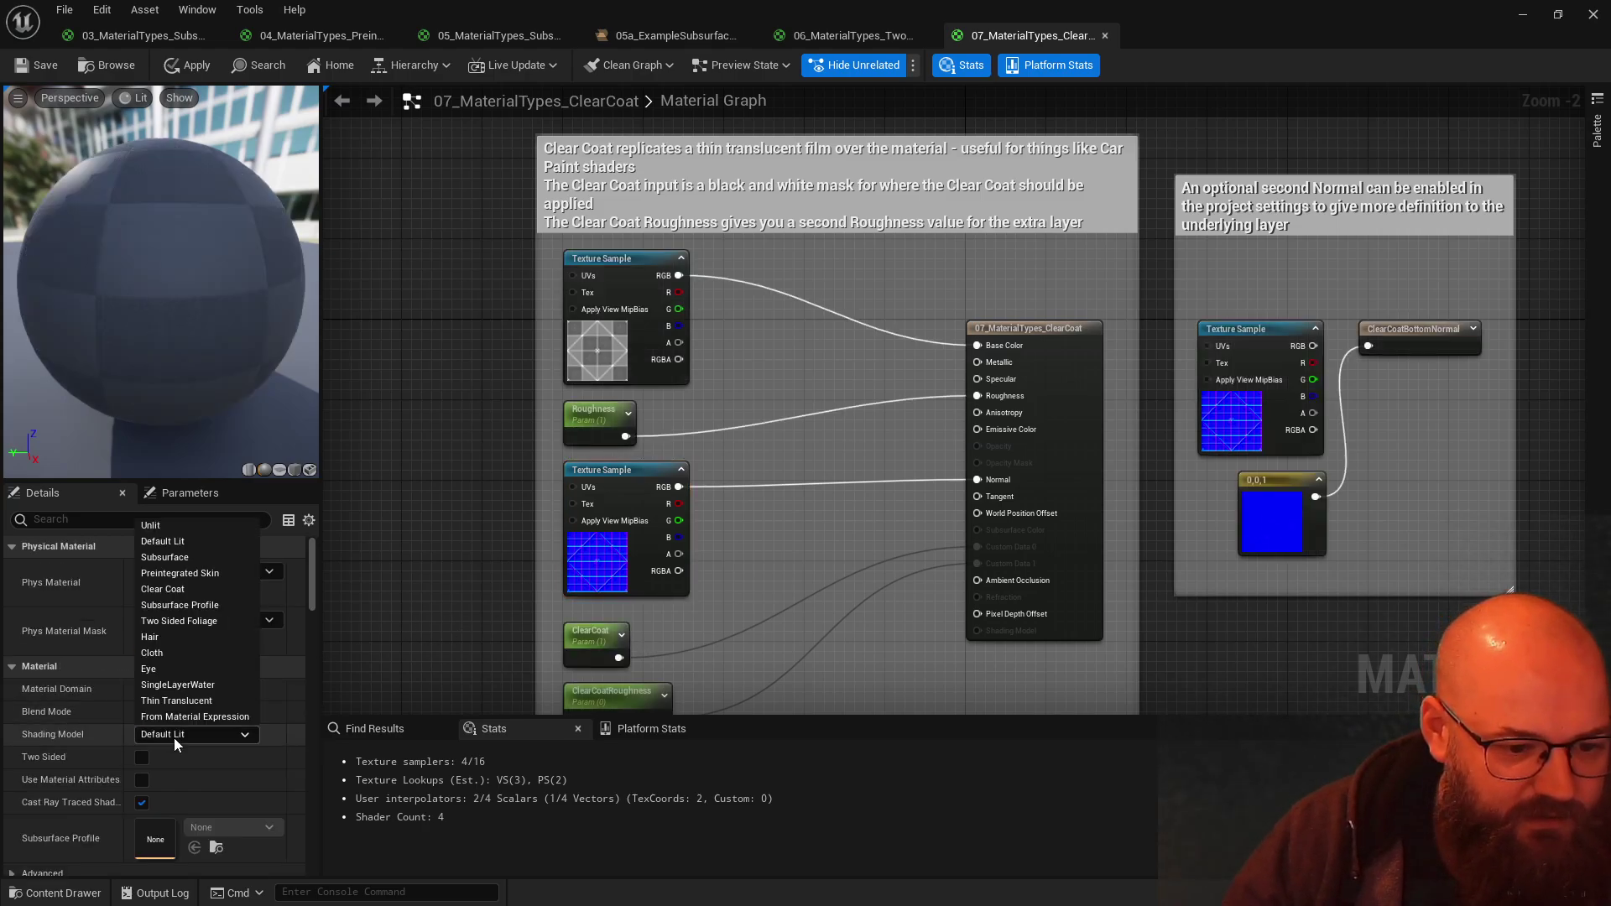
{"action": "left_click", "coordinate": [164, 589]}
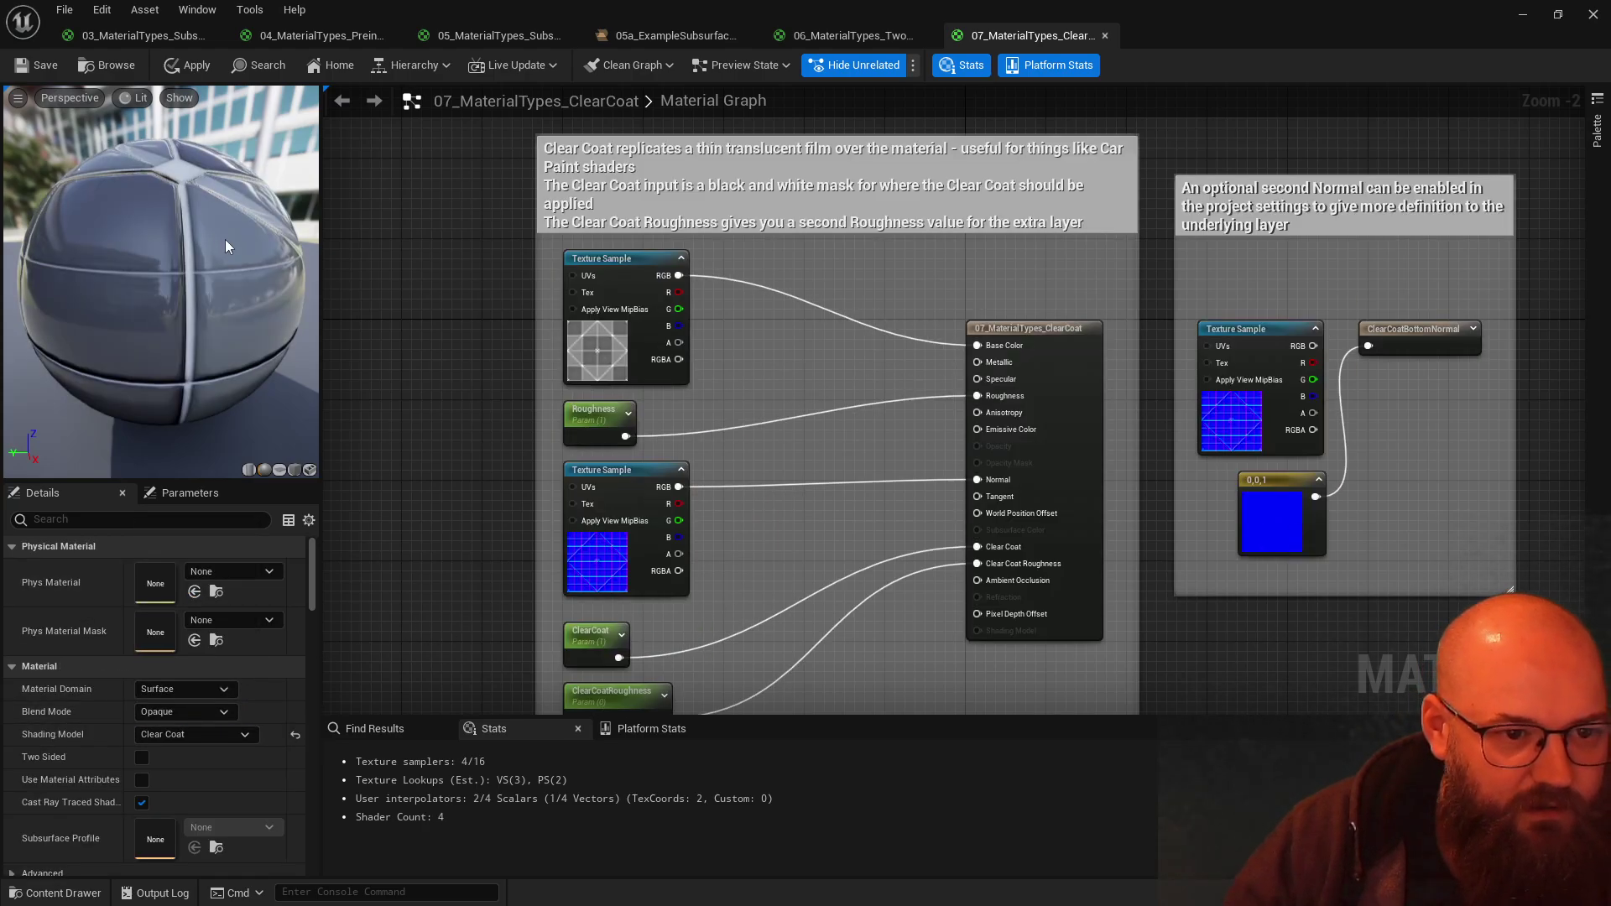
{"action": "left_click_drag", "start_coordinate": [164, 286], "coordinate": [192, 164]}
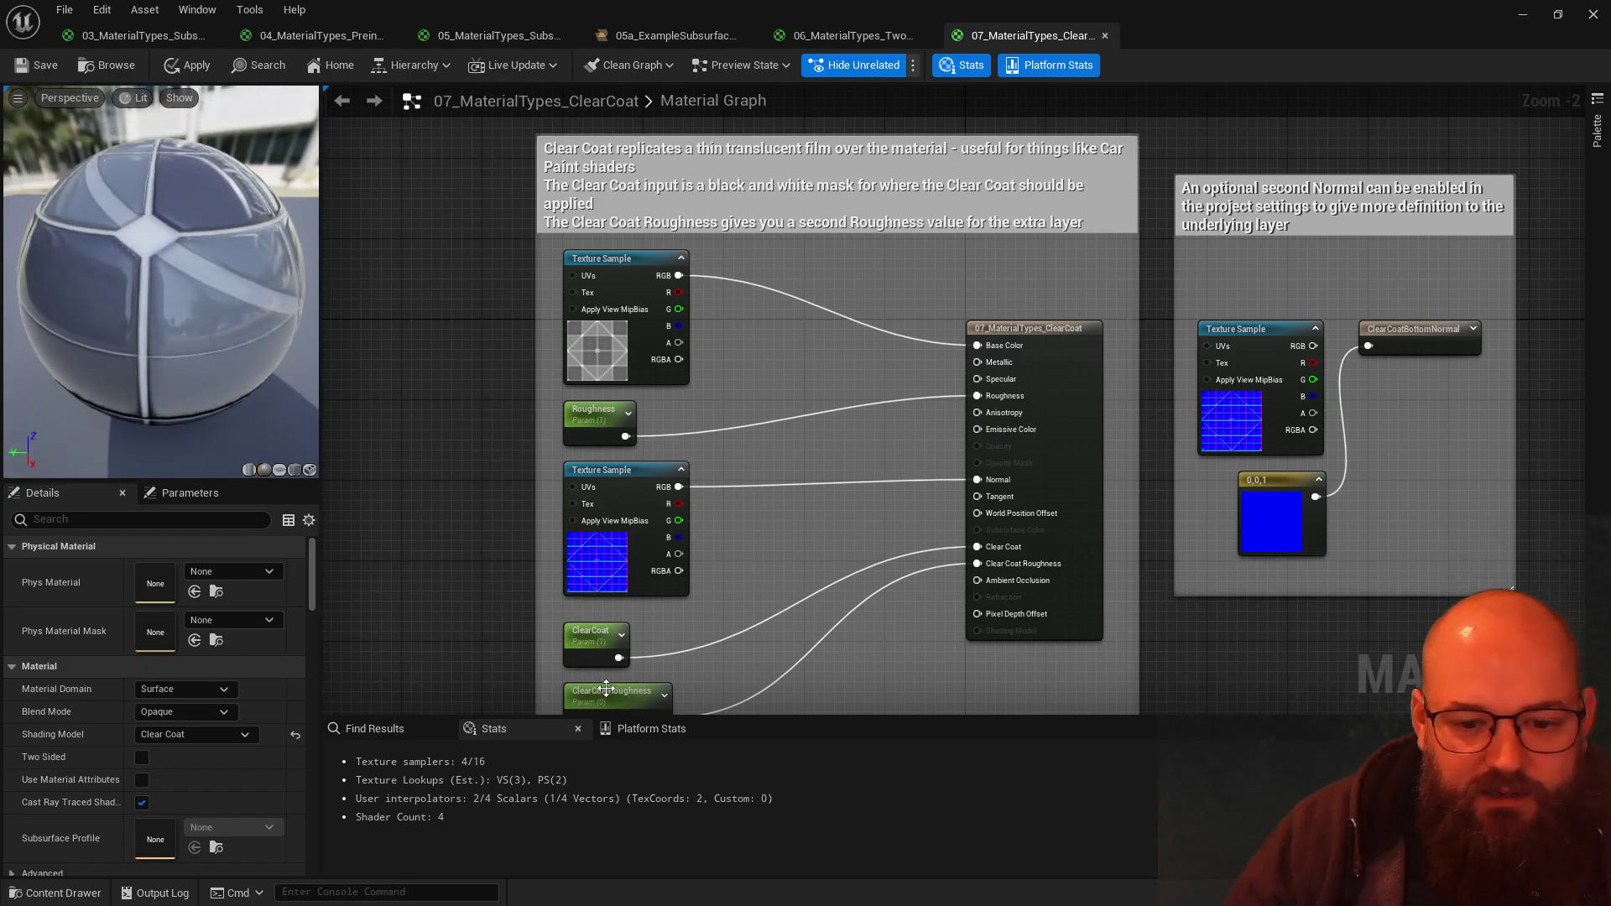
Step: Set the ClearCoatRoughness parameter's default value to 1 and back to 0, comparing the coating on the preview sphere
{"action": "right_click_drag", "start_coordinate": [743, 624], "coordinate": [762, 590]}
{"action": "left_click", "coordinate": [631, 659]}
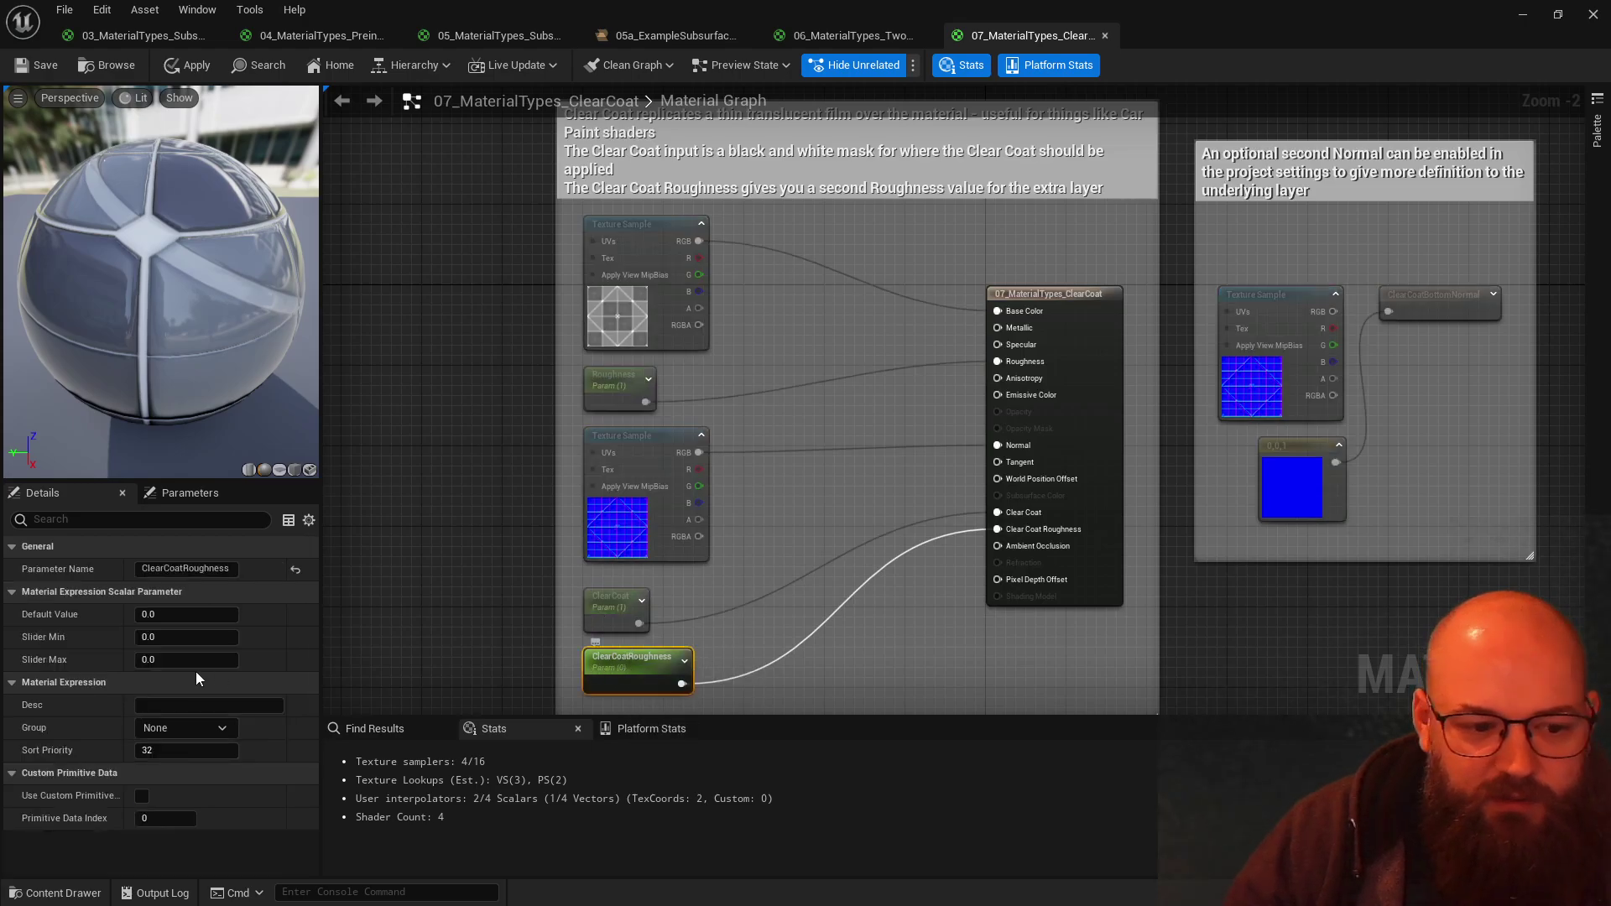
{"action": "left_click", "coordinate": [198, 615]}
{"action": "type", "text": "1"}
{"action": "key", "text": "Return"}
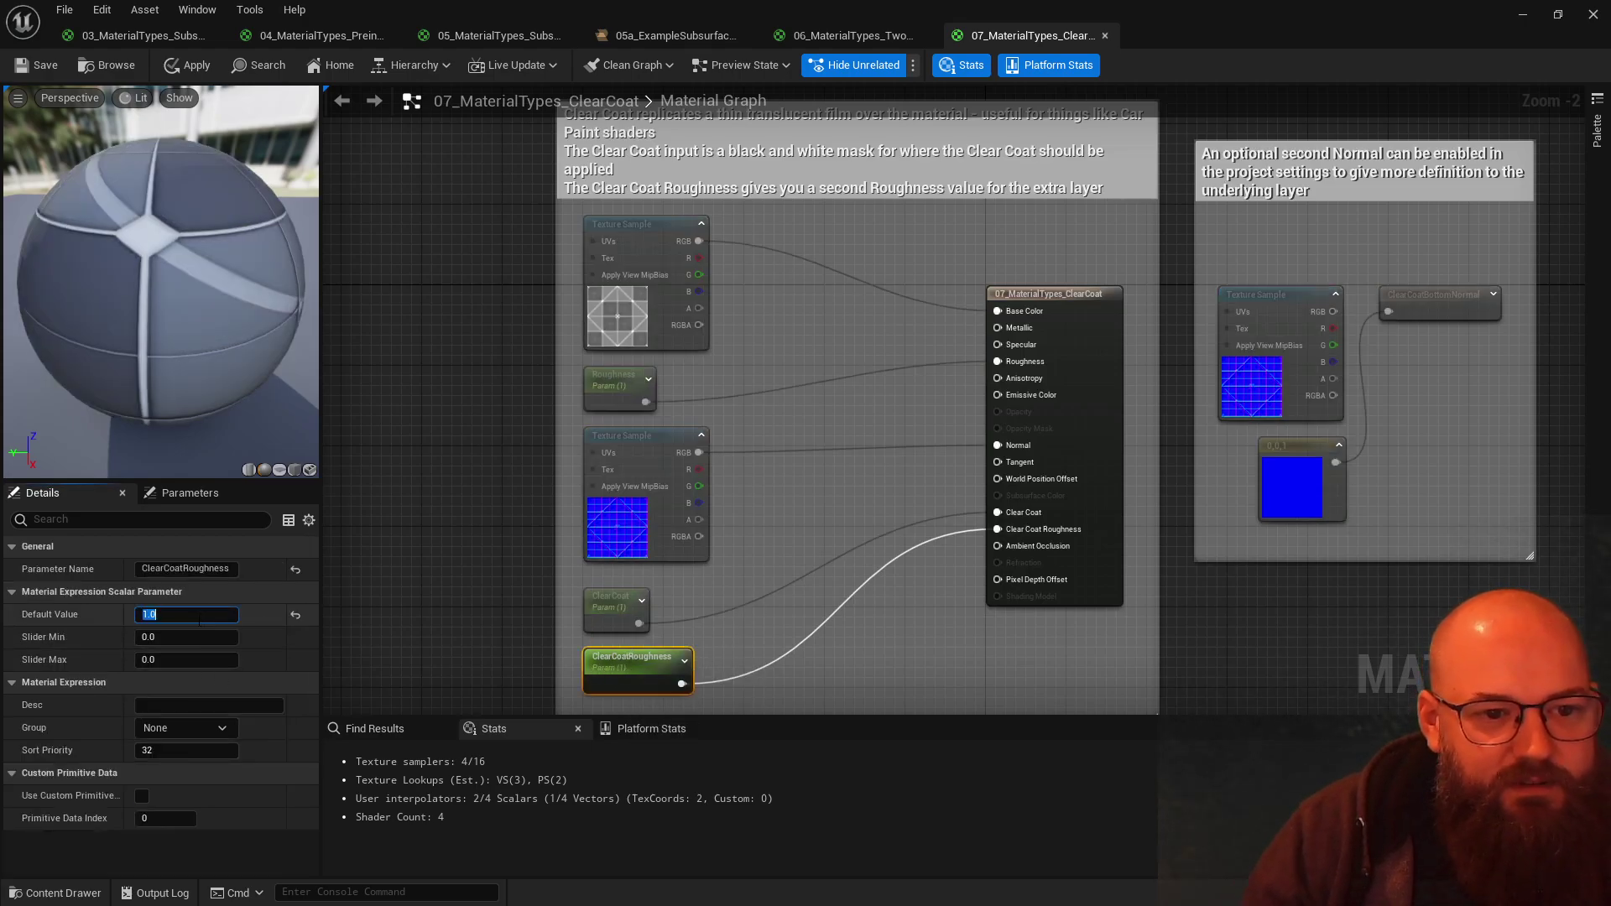
{"action": "type", "text": "0"}
{"action": "key", "text": "Return"}
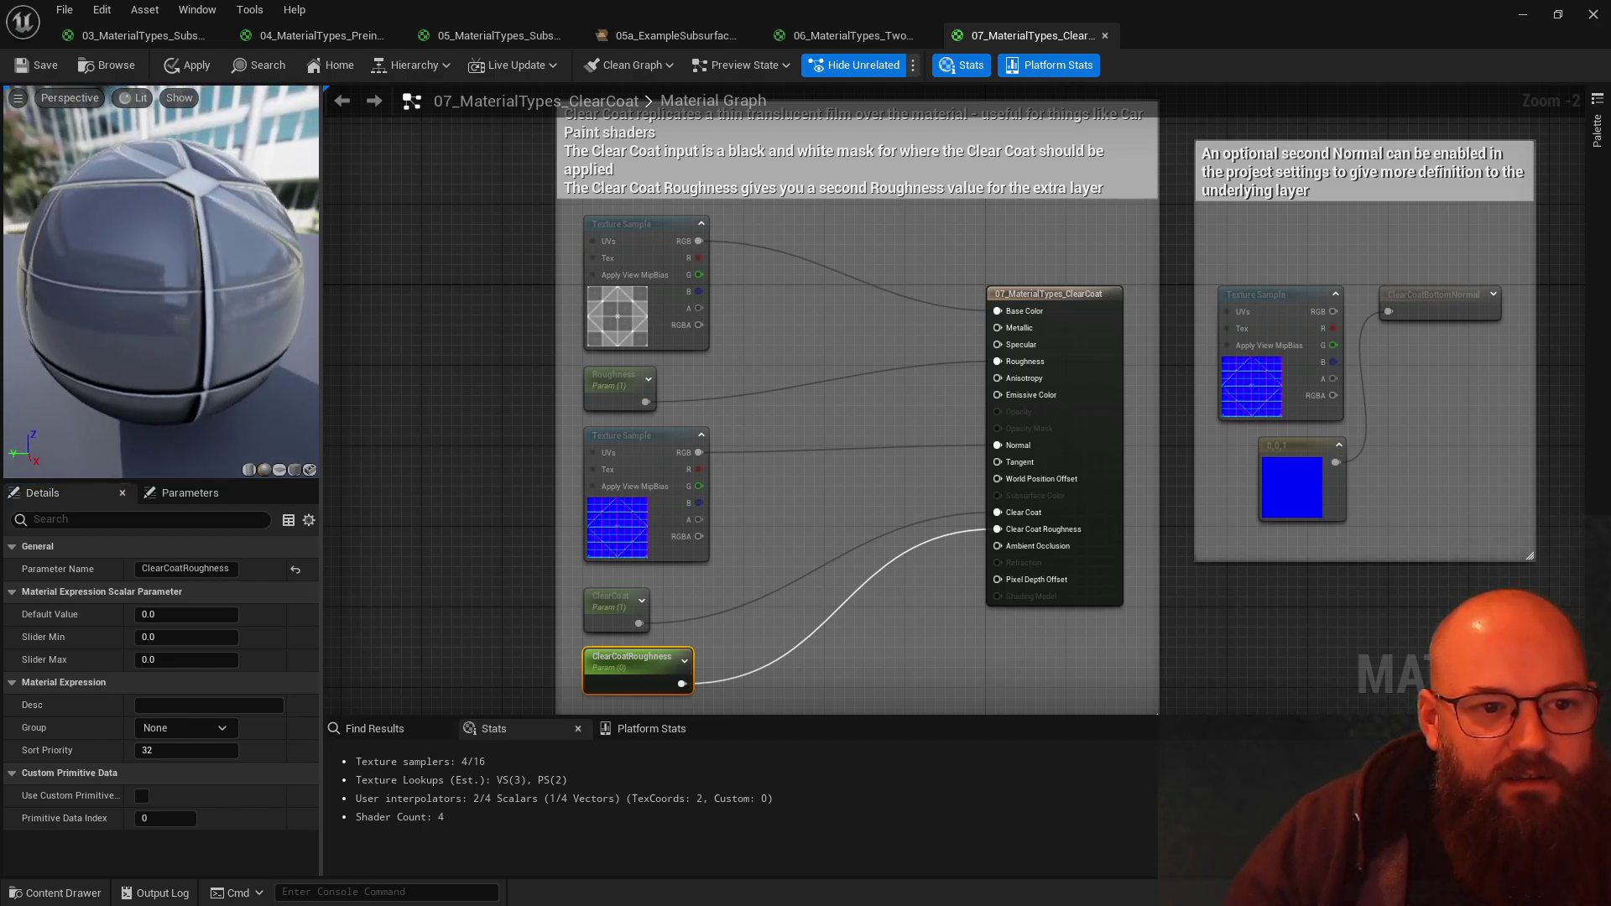
{"action": "left_click_drag", "start_coordinate": [168, 286], "coordinate": [109, 311]}
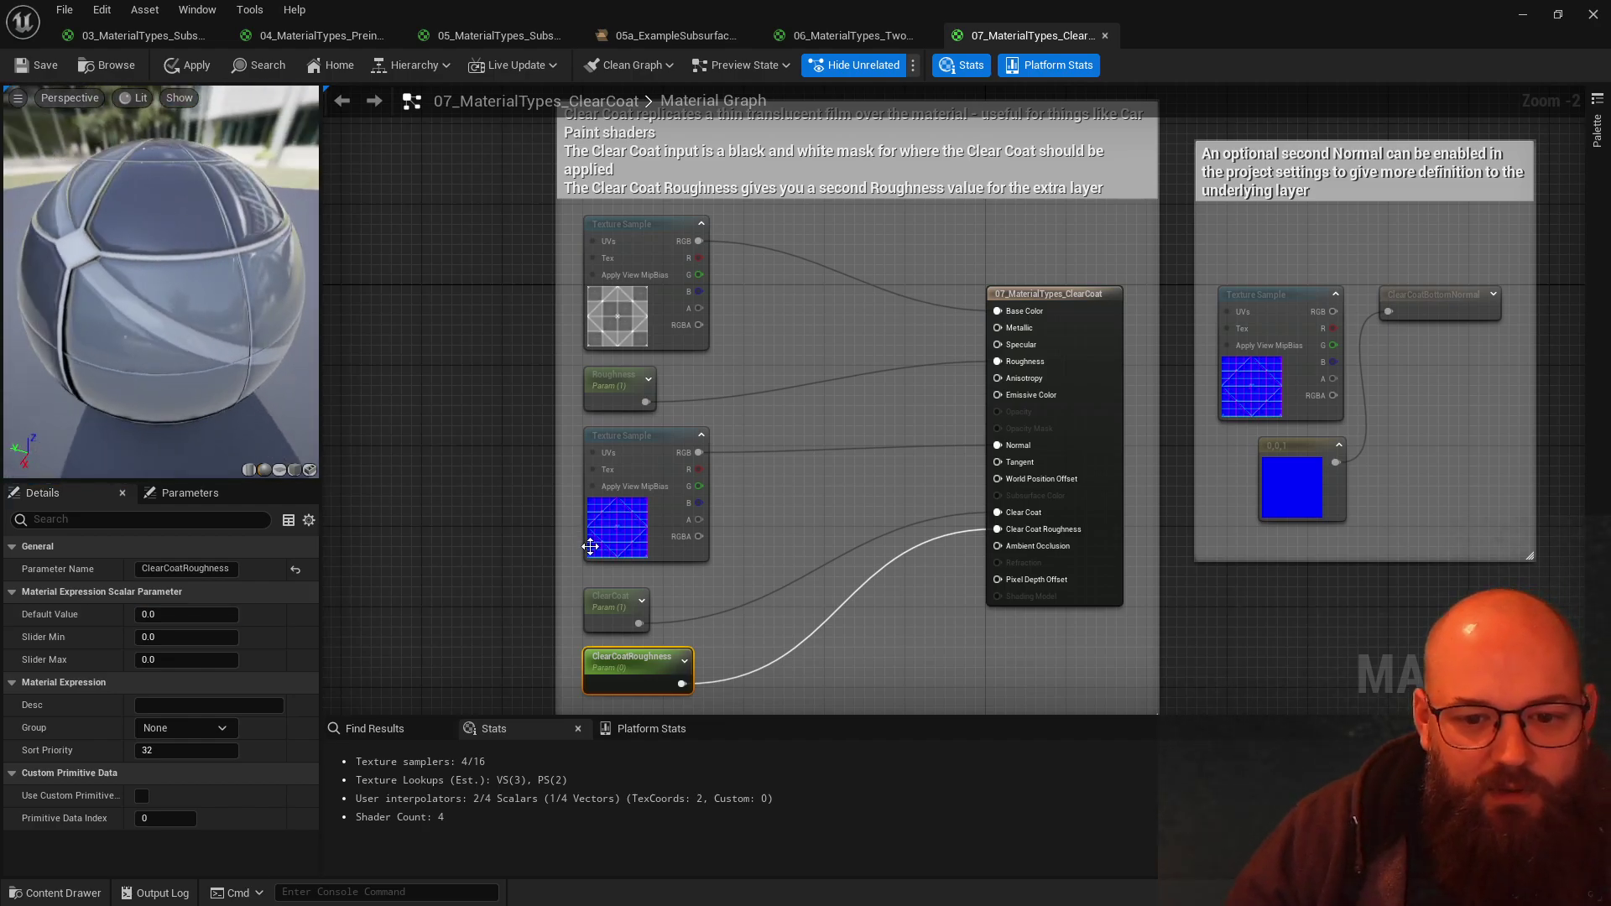
Step: Assign the T_Default_Normal texture to the texture sample feeding the Normal input
{"action": "left_click", "coordinate": [827, 494]}
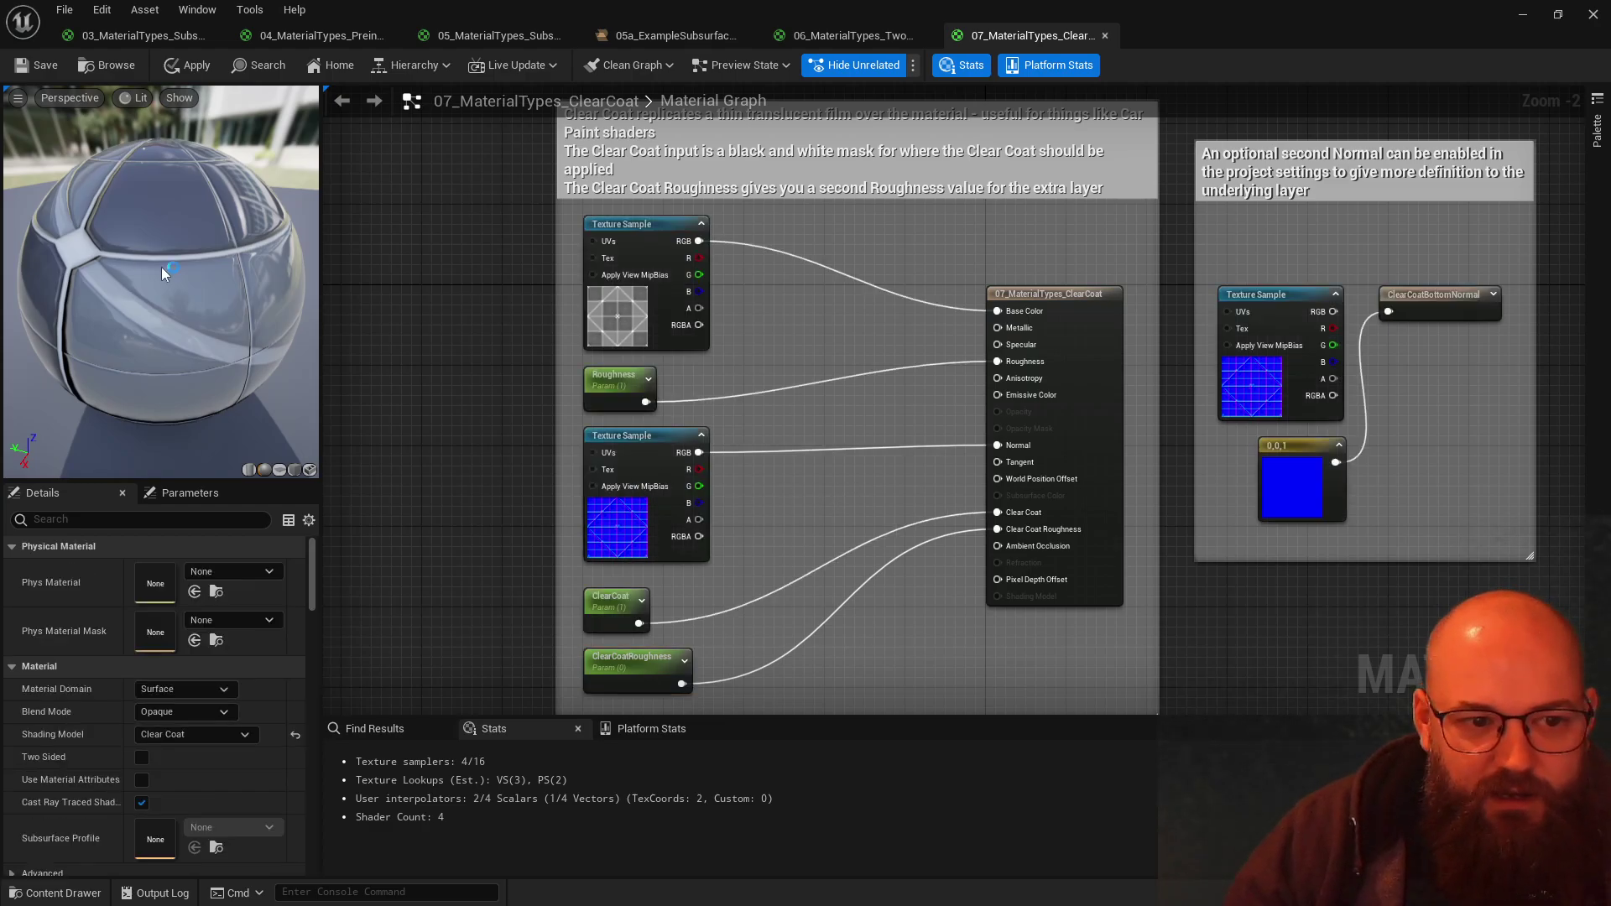
{"action": "left_click", "coordinate": [632, 542]}
{"action": "left_click", "coordinate": [229, 708]}
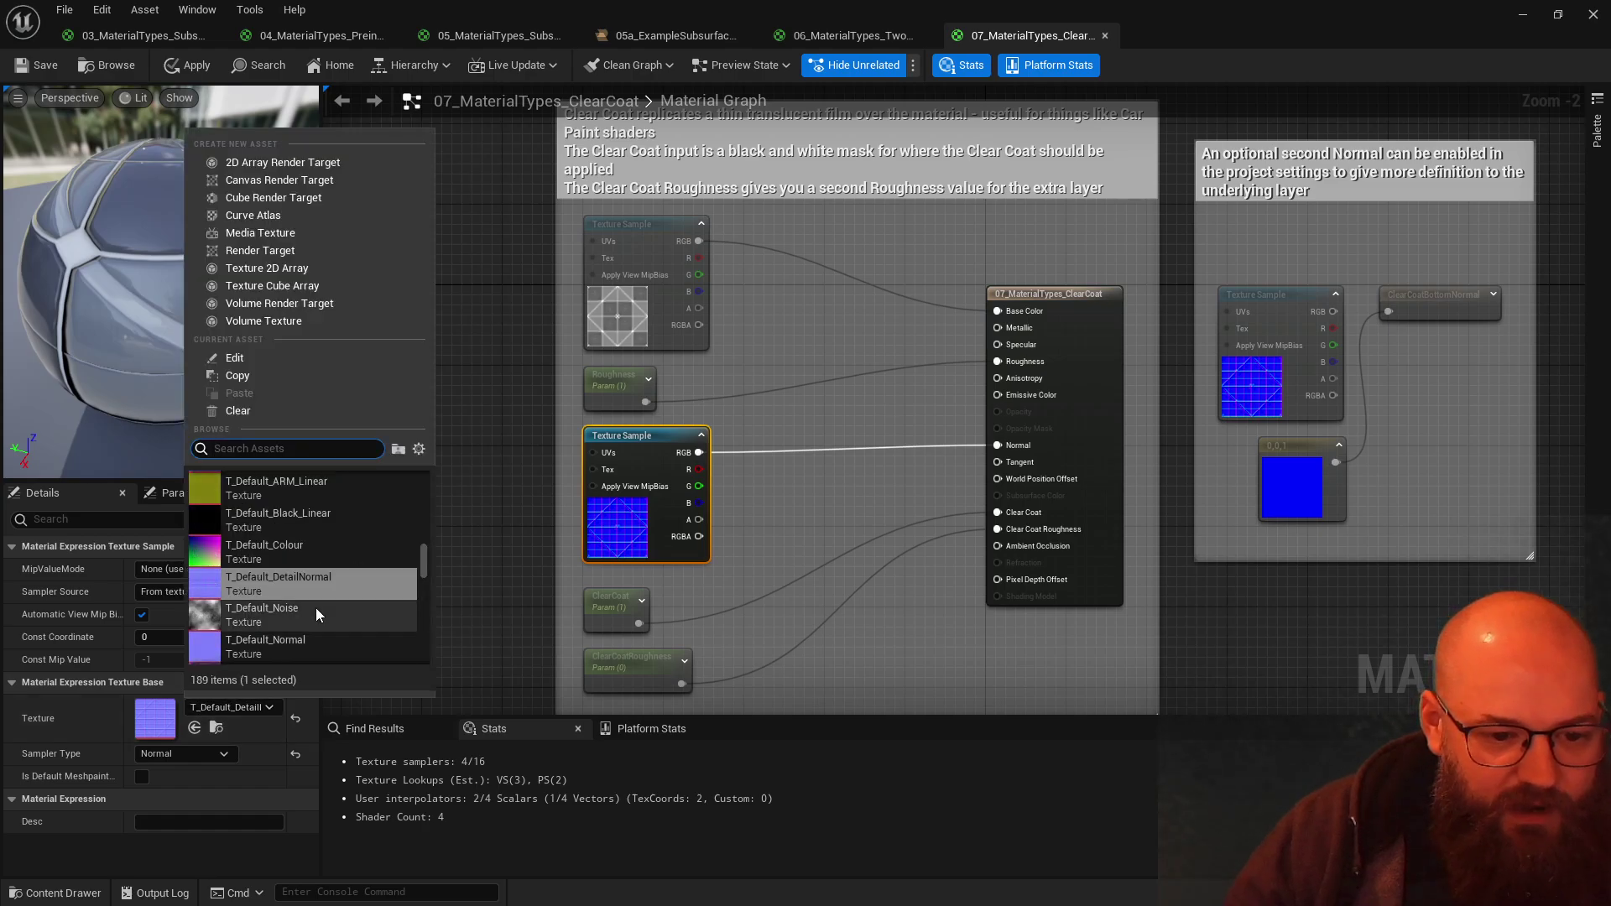
{"action": "left_click", "coordinate": [295, 646]}
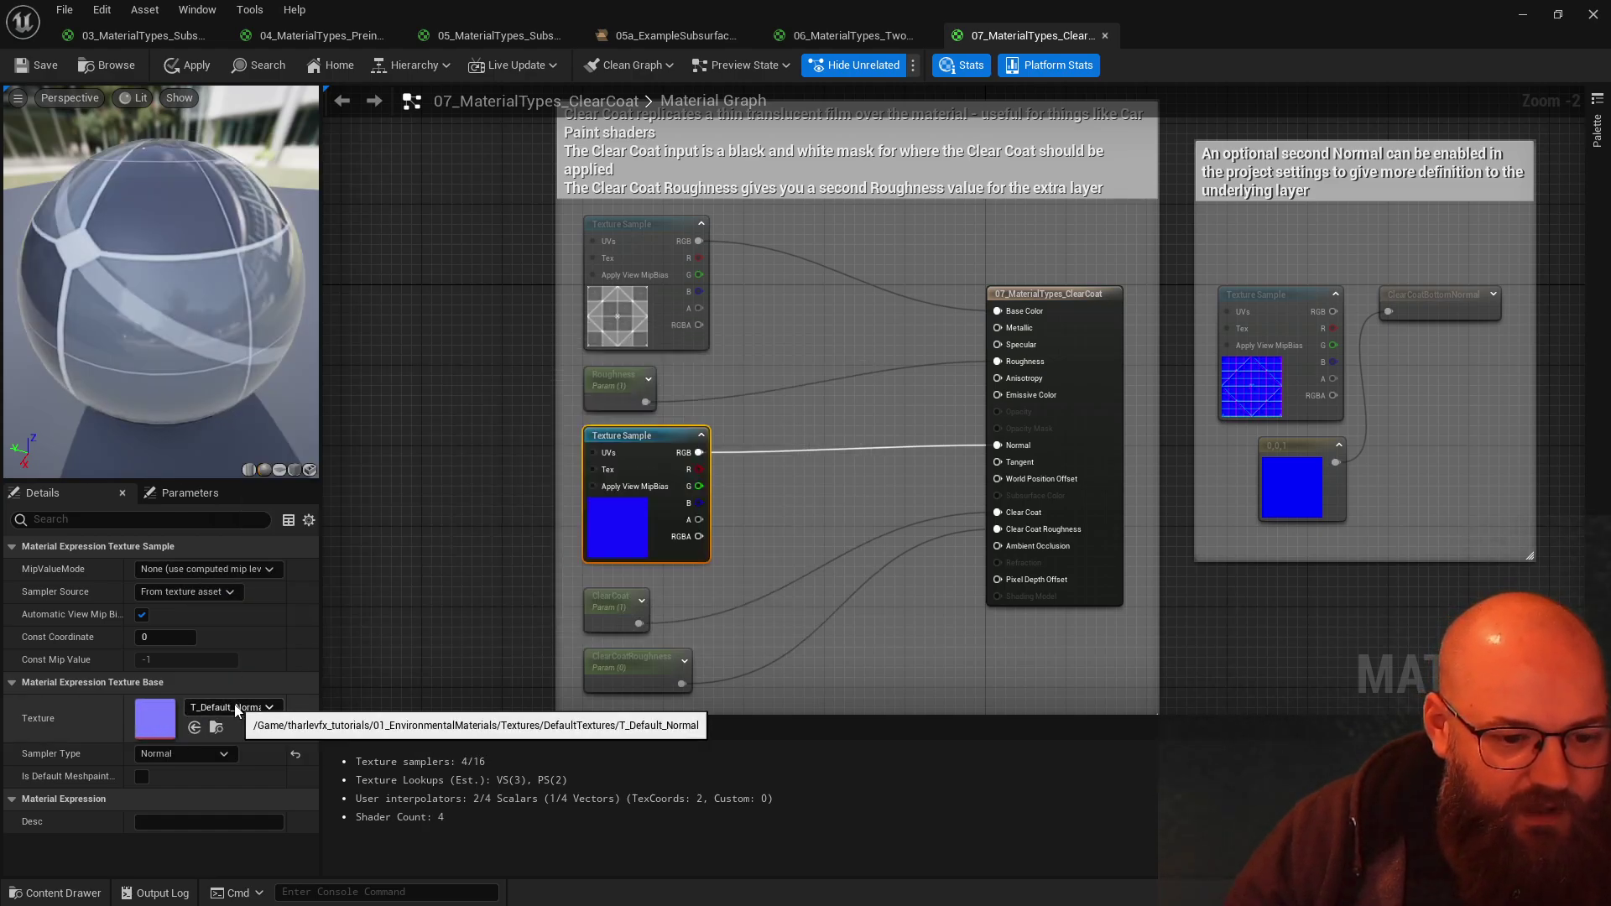
{"action": "left_click_drag", "start_coordinate": [183, 294], "coordinate": [225, 289]}
Step: Delete the ClearCoatBottomNormal node from the second-normal comment group
{"action": "left_click", "coordinate": [1436, 309]}
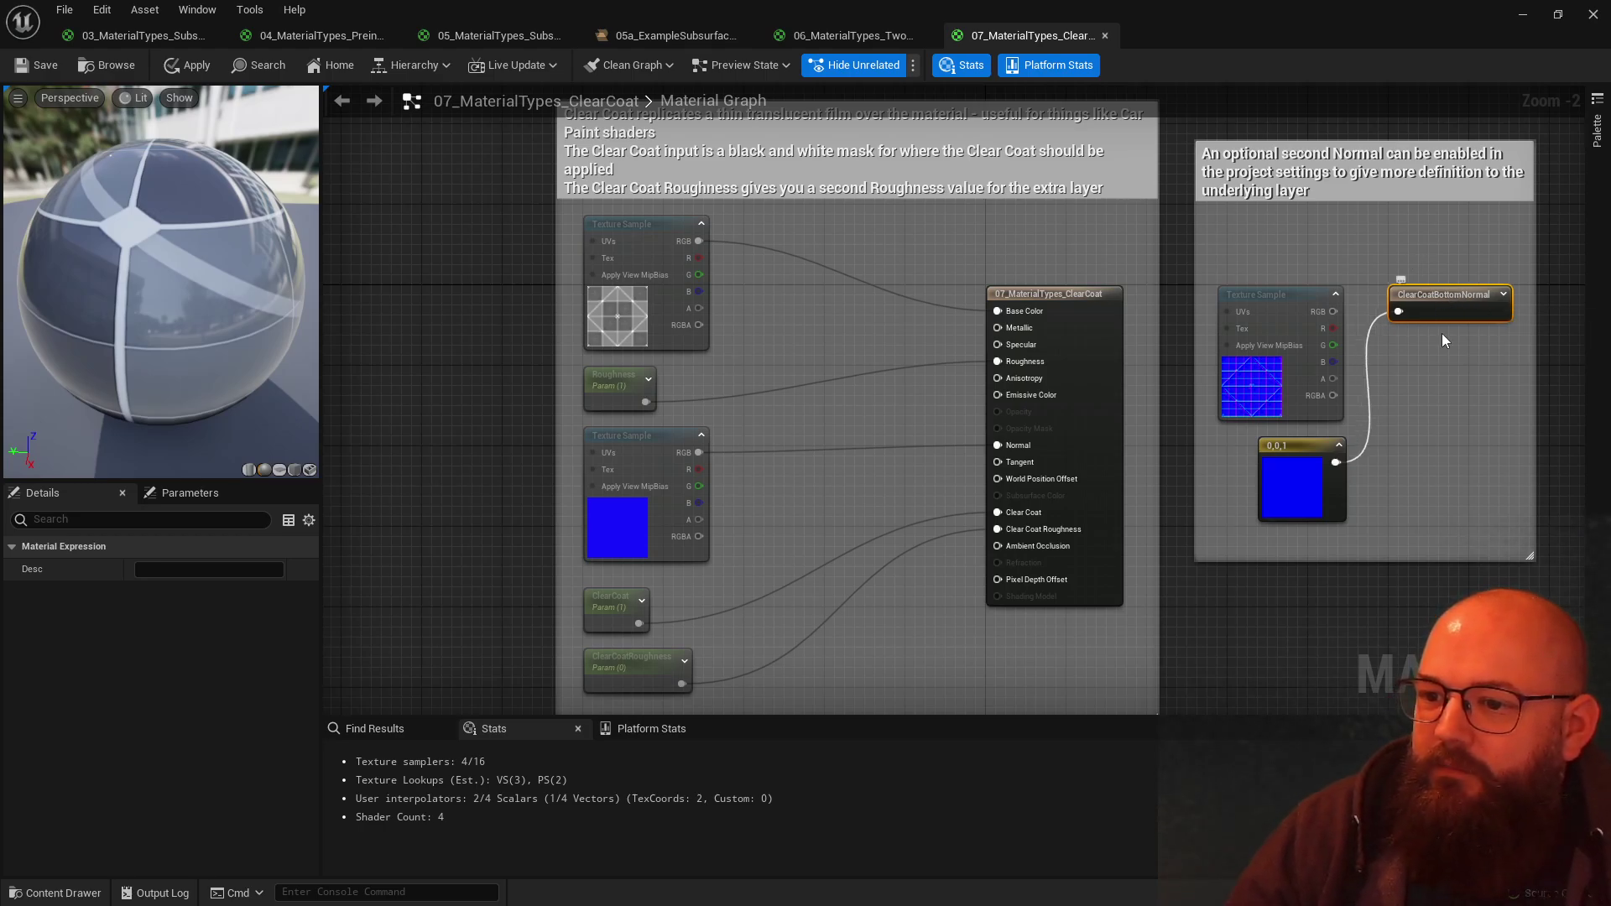
{"action": "key", "text": "Delete"}
{"action": "right_click", "coordinate": [1399, 274]}
{"action": "left_click", "coordinate": [1395, 228]}
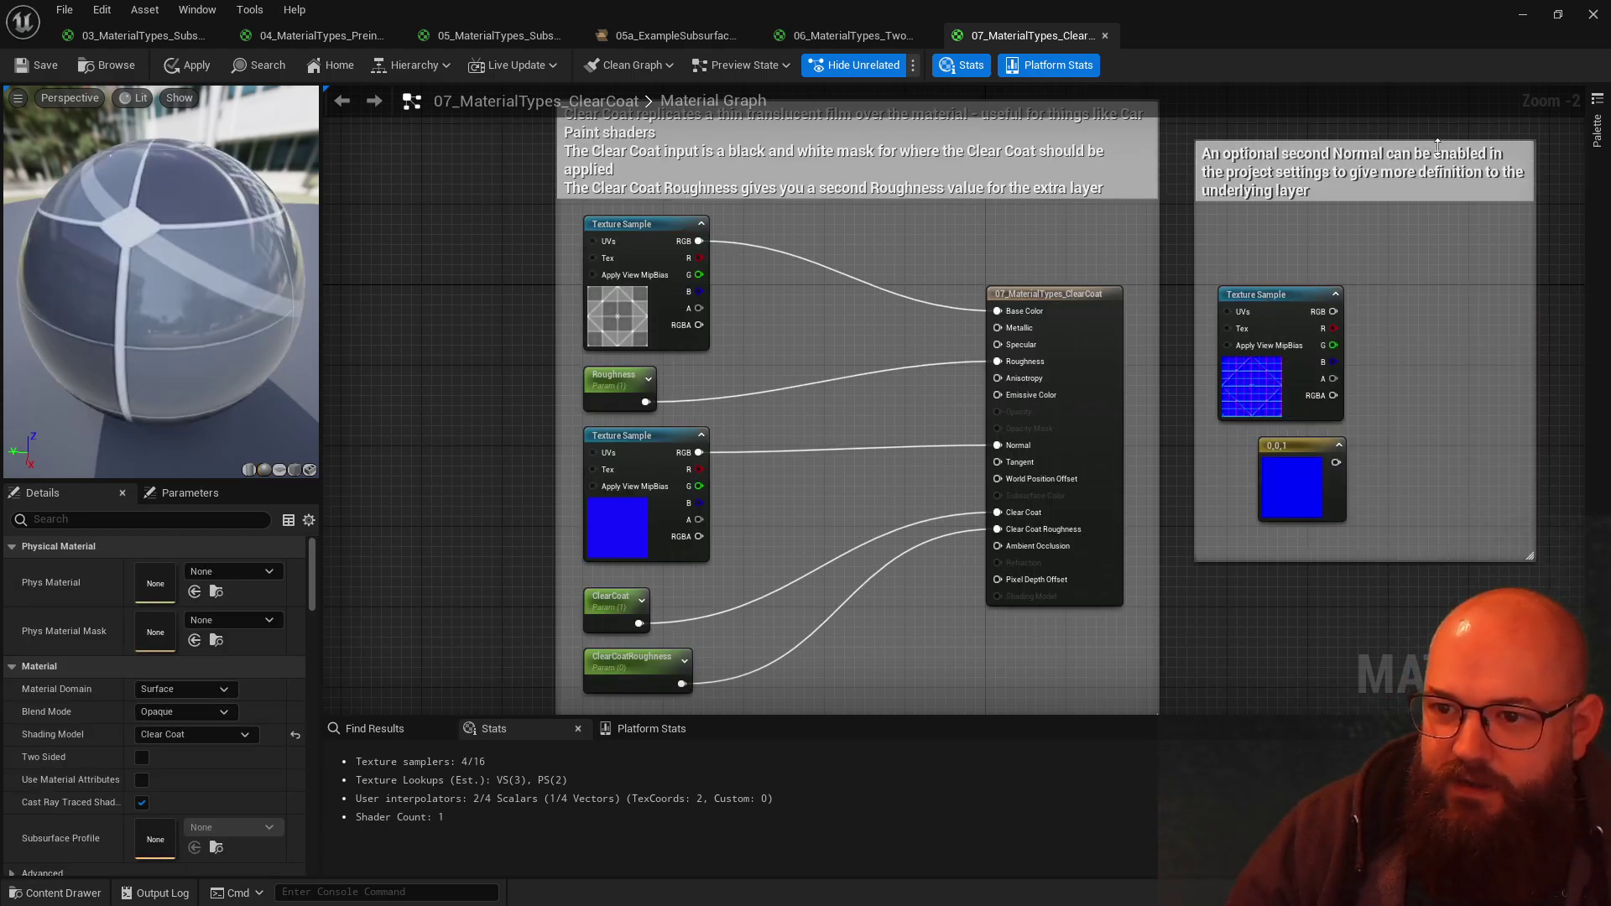
Step: Return to the level editor, search the project settings for "clear coat" to view the second normal option, and dismiss the settings window
{"action": "left_click", "coordinate": [1538, 19]}
{"action": "left_click", "coordinate": [114, 12]}
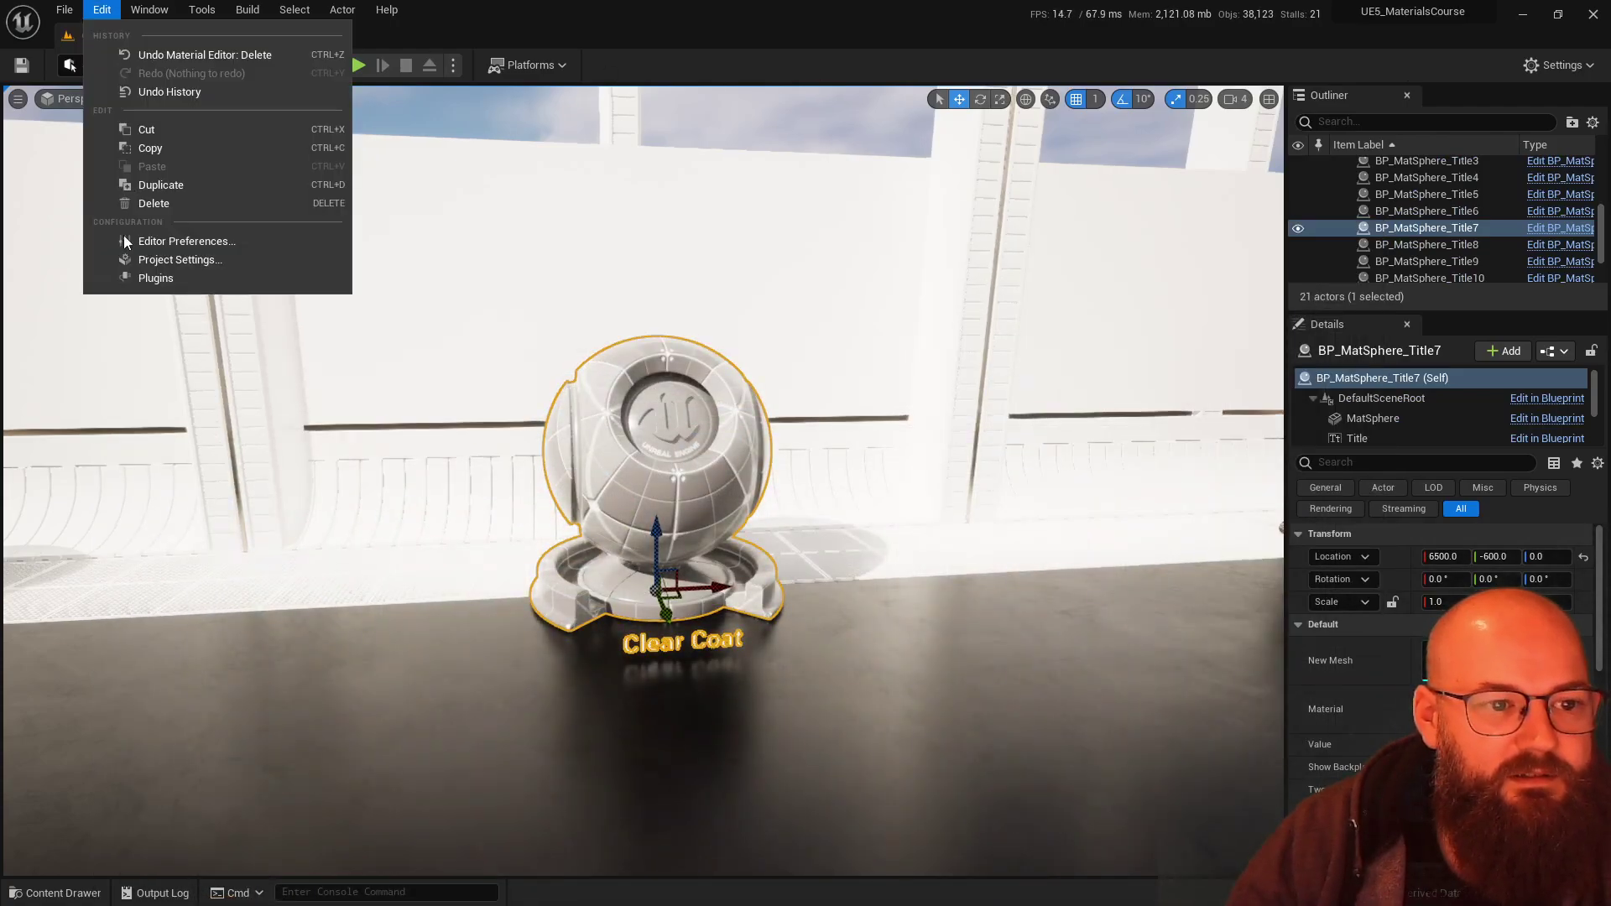
{"action": "left_click", "coordinate": [159, 262]}
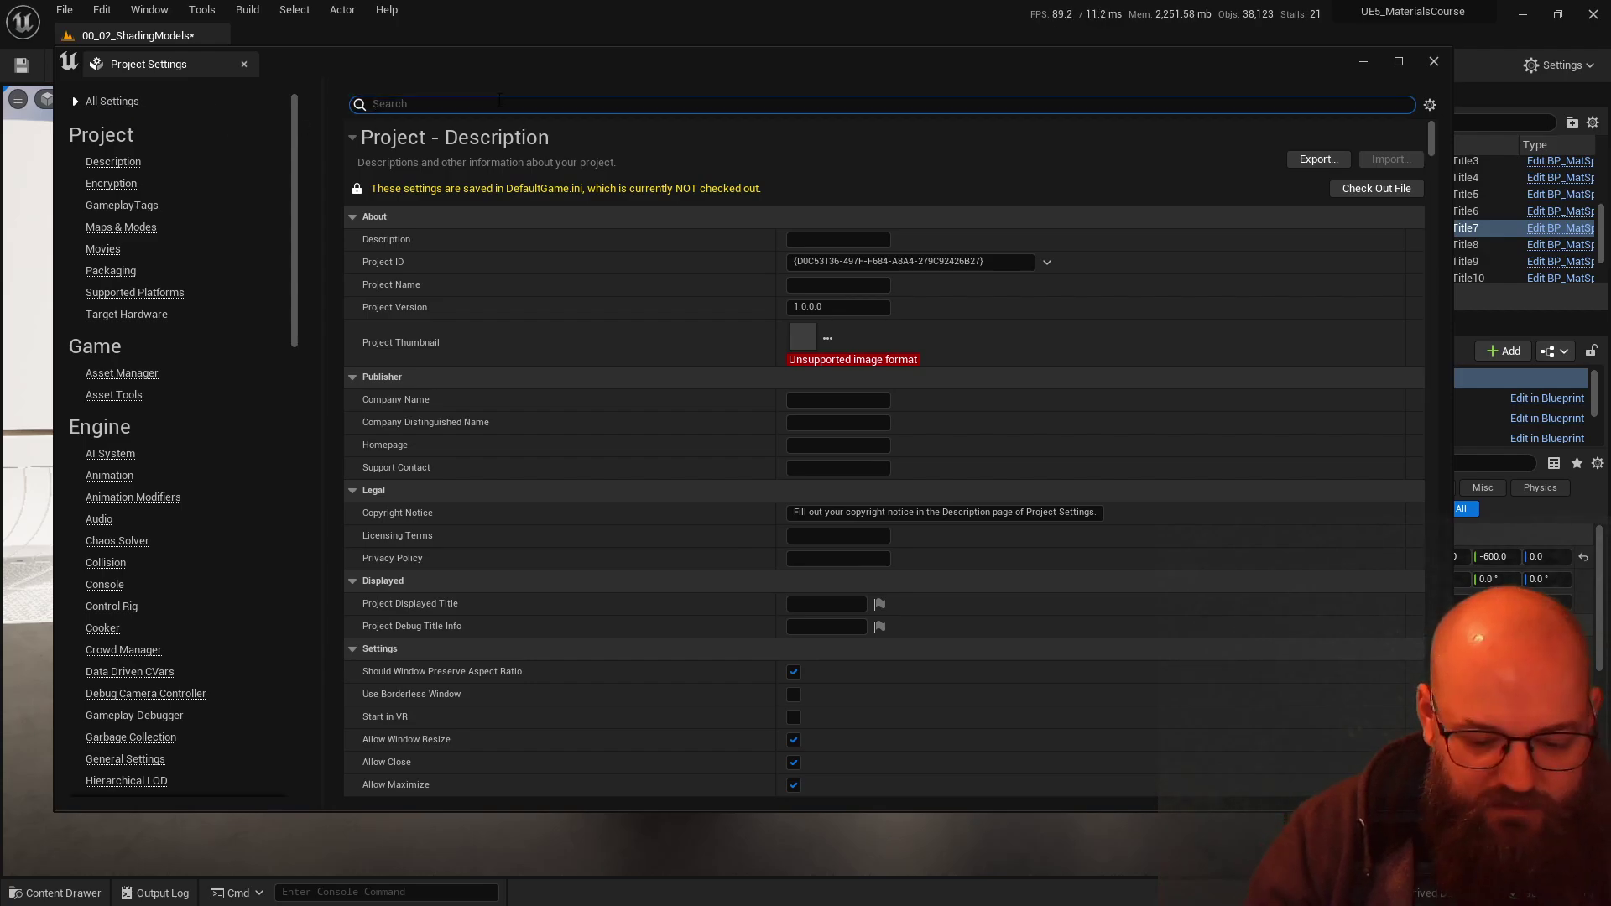
{"action": "left_click", "coordinate": [499, 99]}
{"action": "type", "text": "clear coat"}
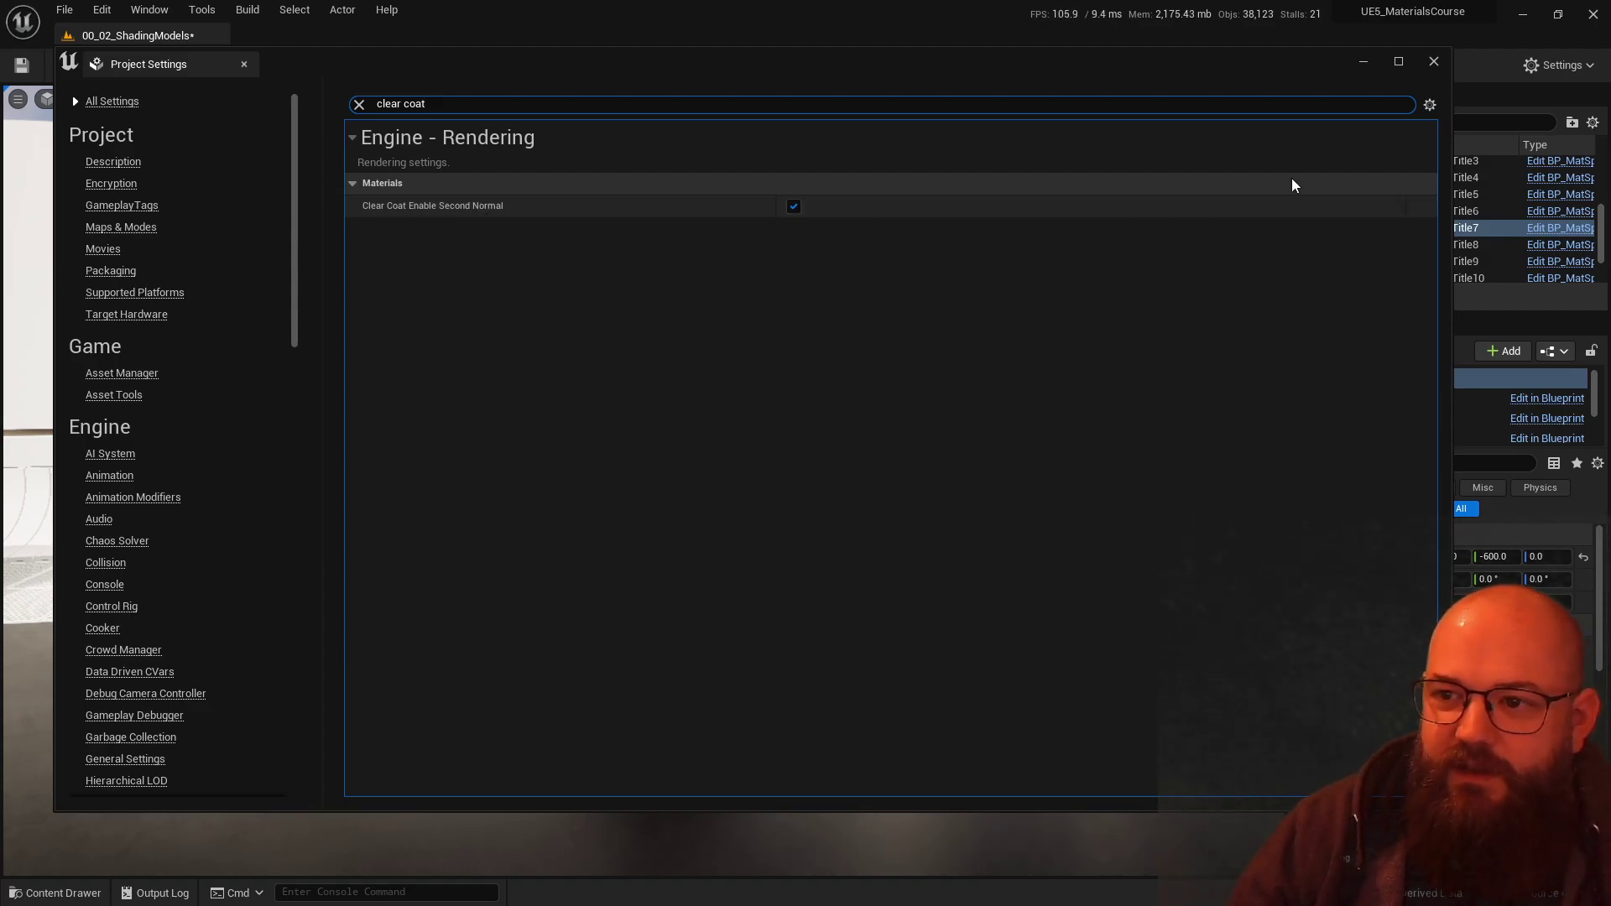
{"action": "left_click", "coordinate": [1376, 62]}
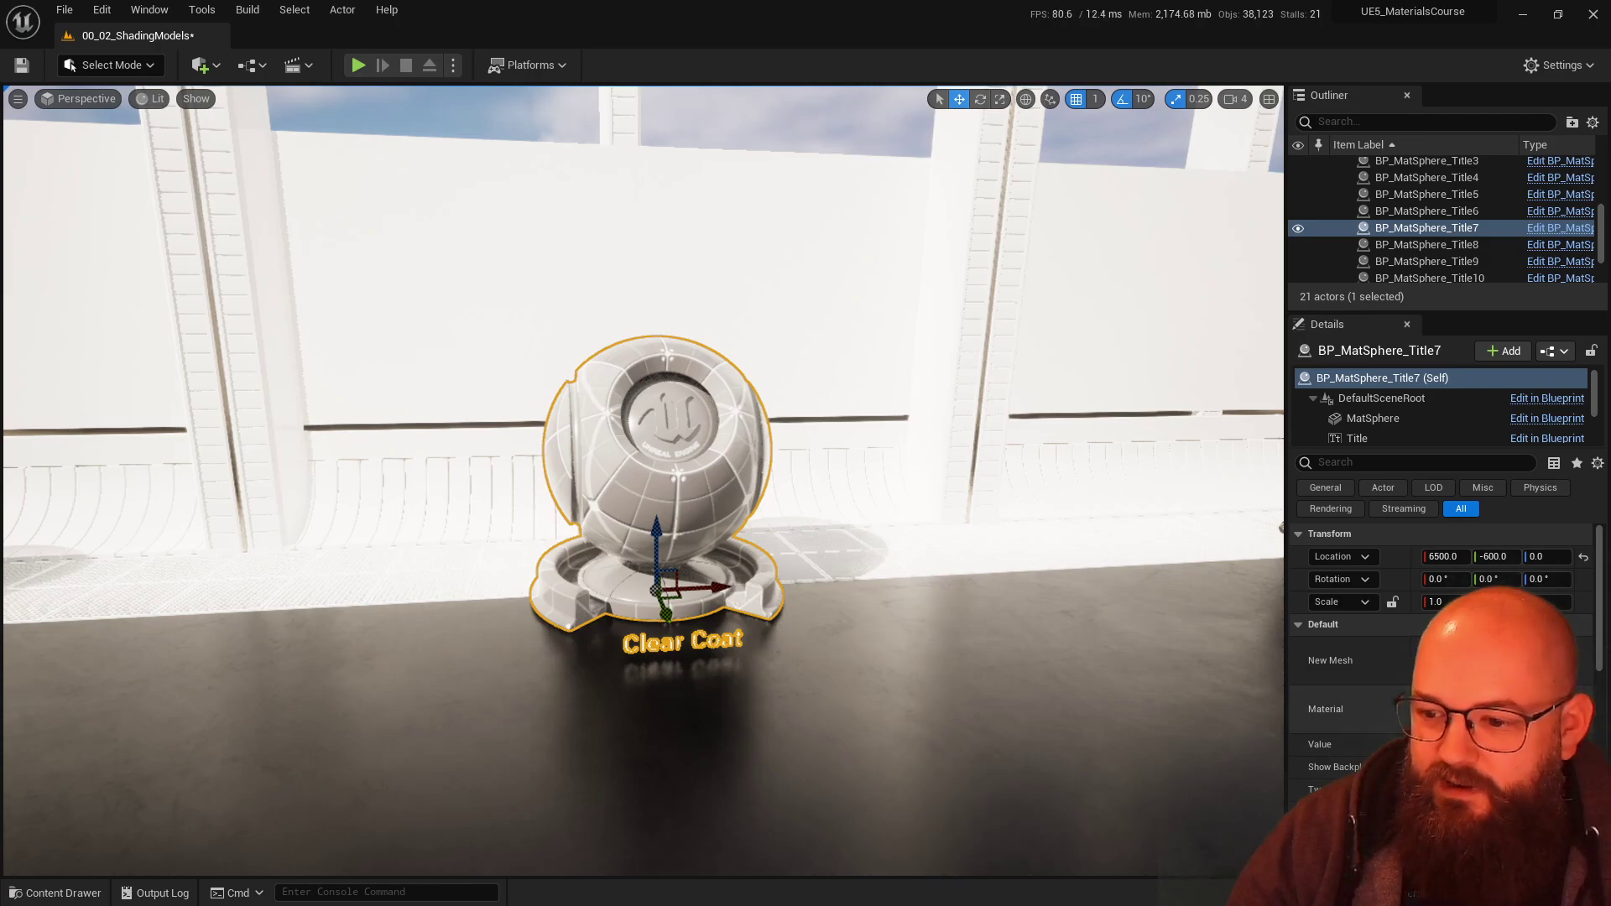
Step: Open the material of the Clear Coat sphere and add a ClearCoatNormalCustomOutput node beside the texture sample in the second-normal comment group
{"action": "double_click", "coordinate": [1445, 709]}
{"action": "right_click", "coordinate": [1396, 315]}
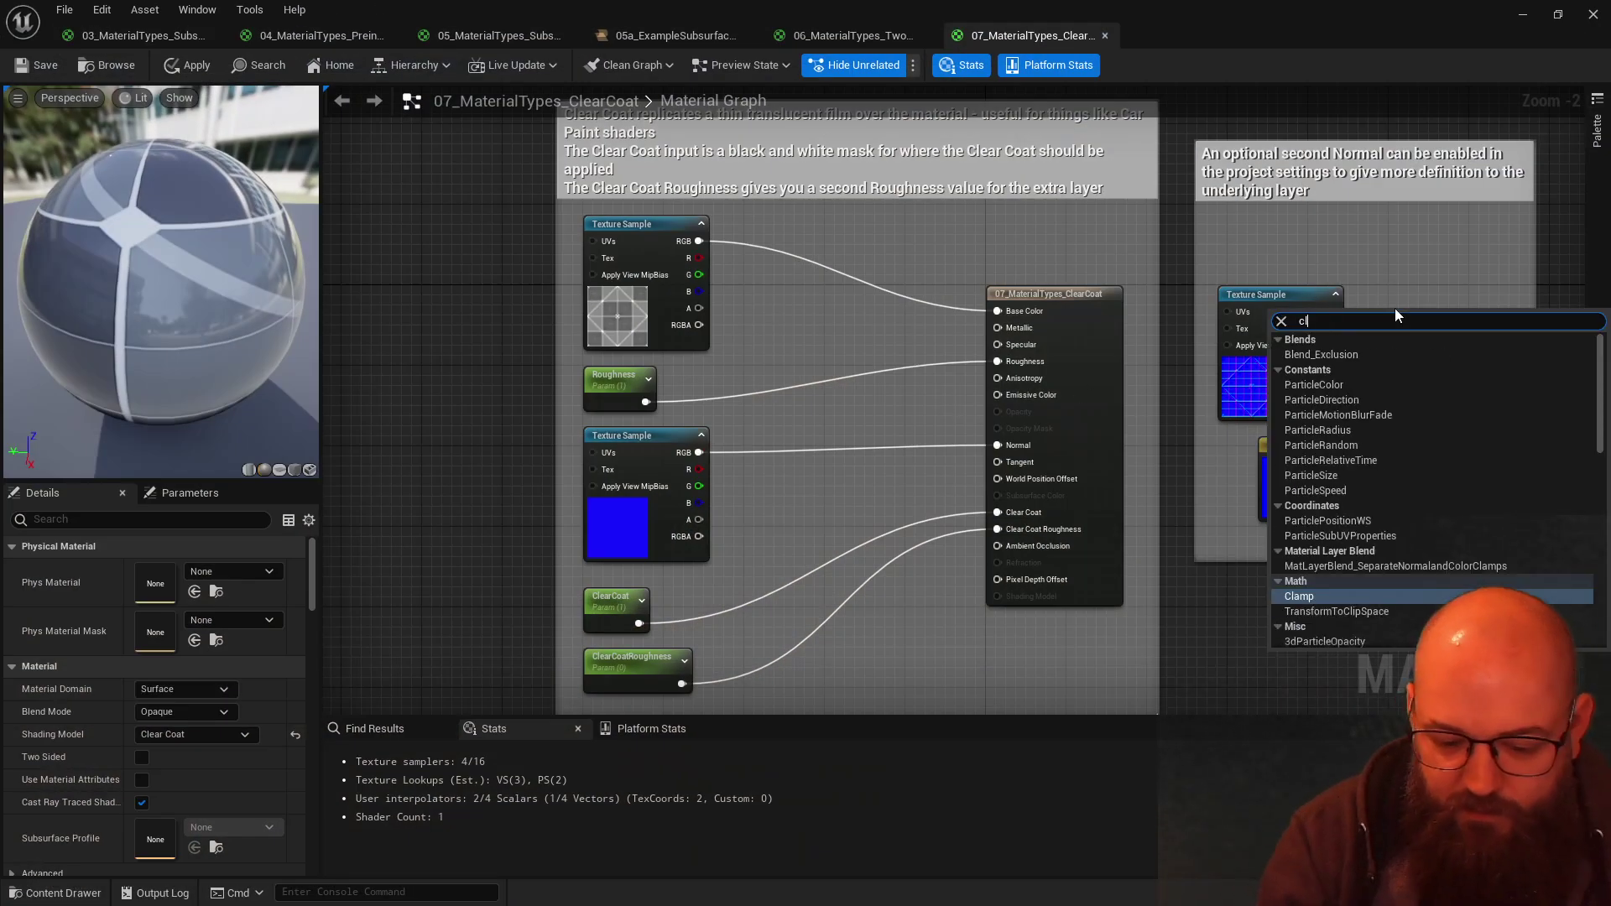
{"action": "type", "text": "clear"}
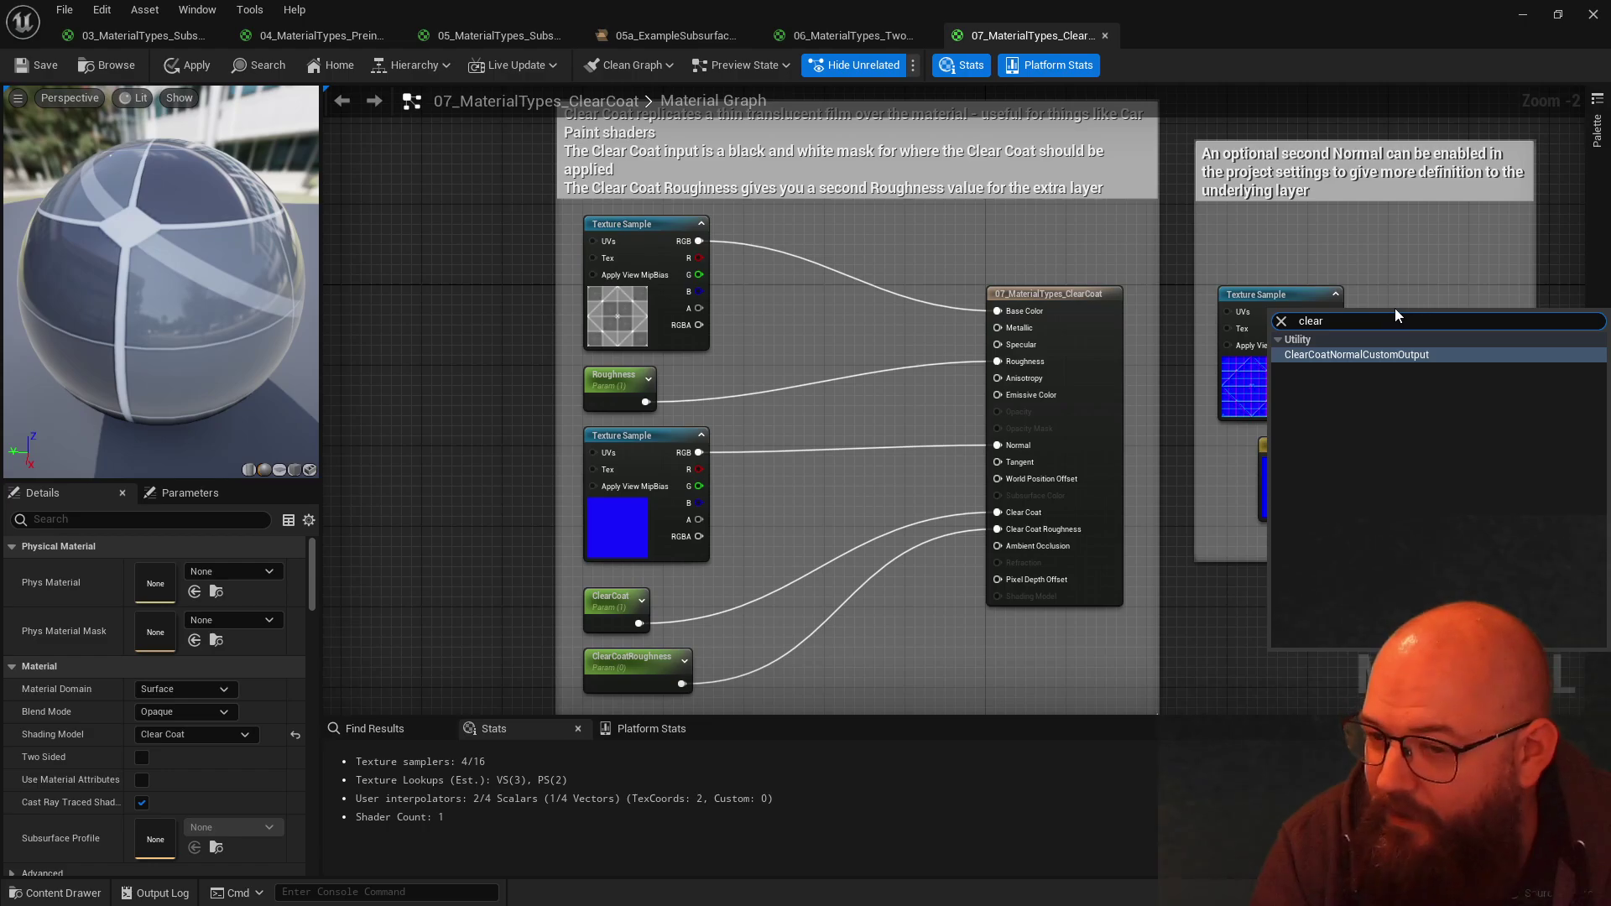
{"action": "key", "text": "Return"}
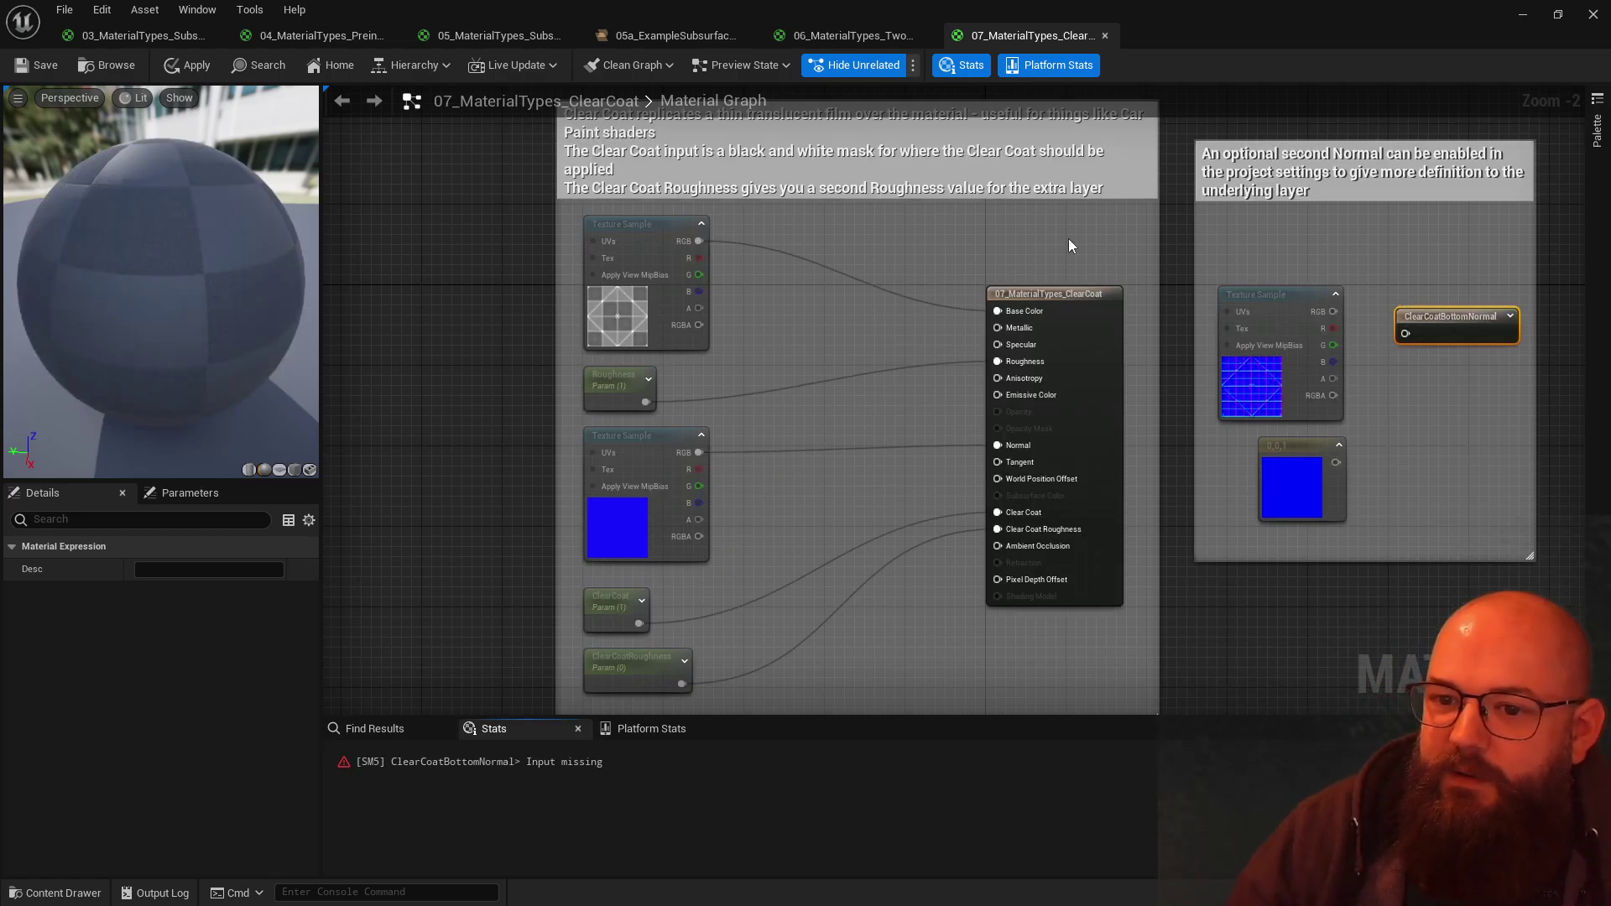
{"action": "left_click", "coordinate": [1076, 300]}
{"action": "left_click_drag", "start_coordinate": [1440, 388], "coordinate": [1440, 386]}
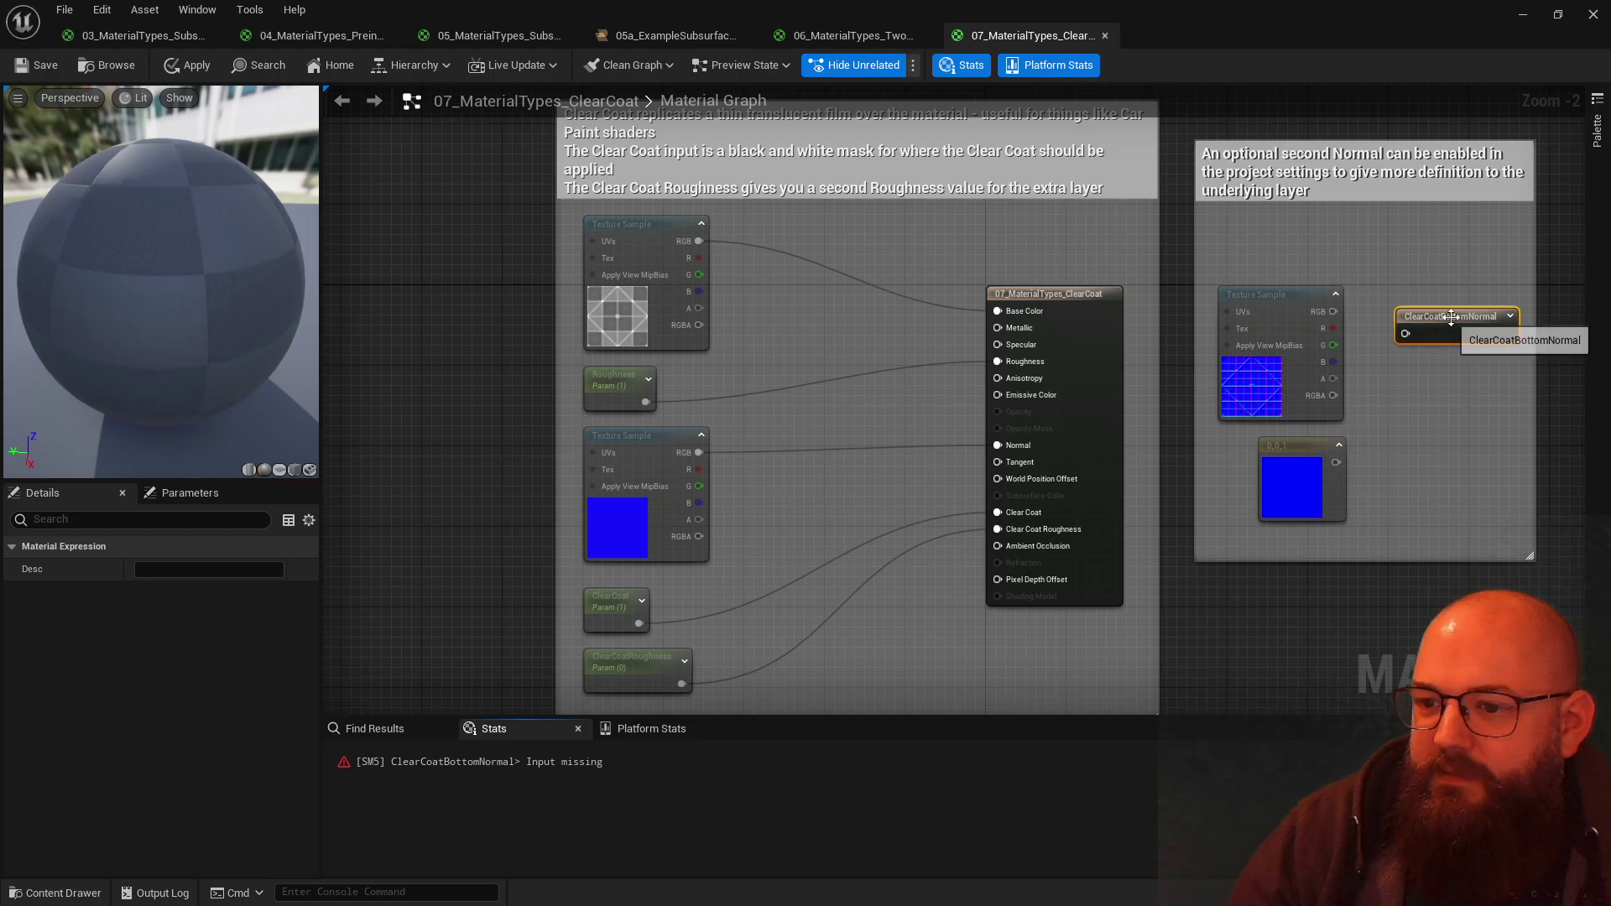
{"action": "left_click_drag", "start_coordinate": [1455, 321], "coordinate": [1449, 299]}
{"action": "left_click", "coordinate": [1437, 243]}
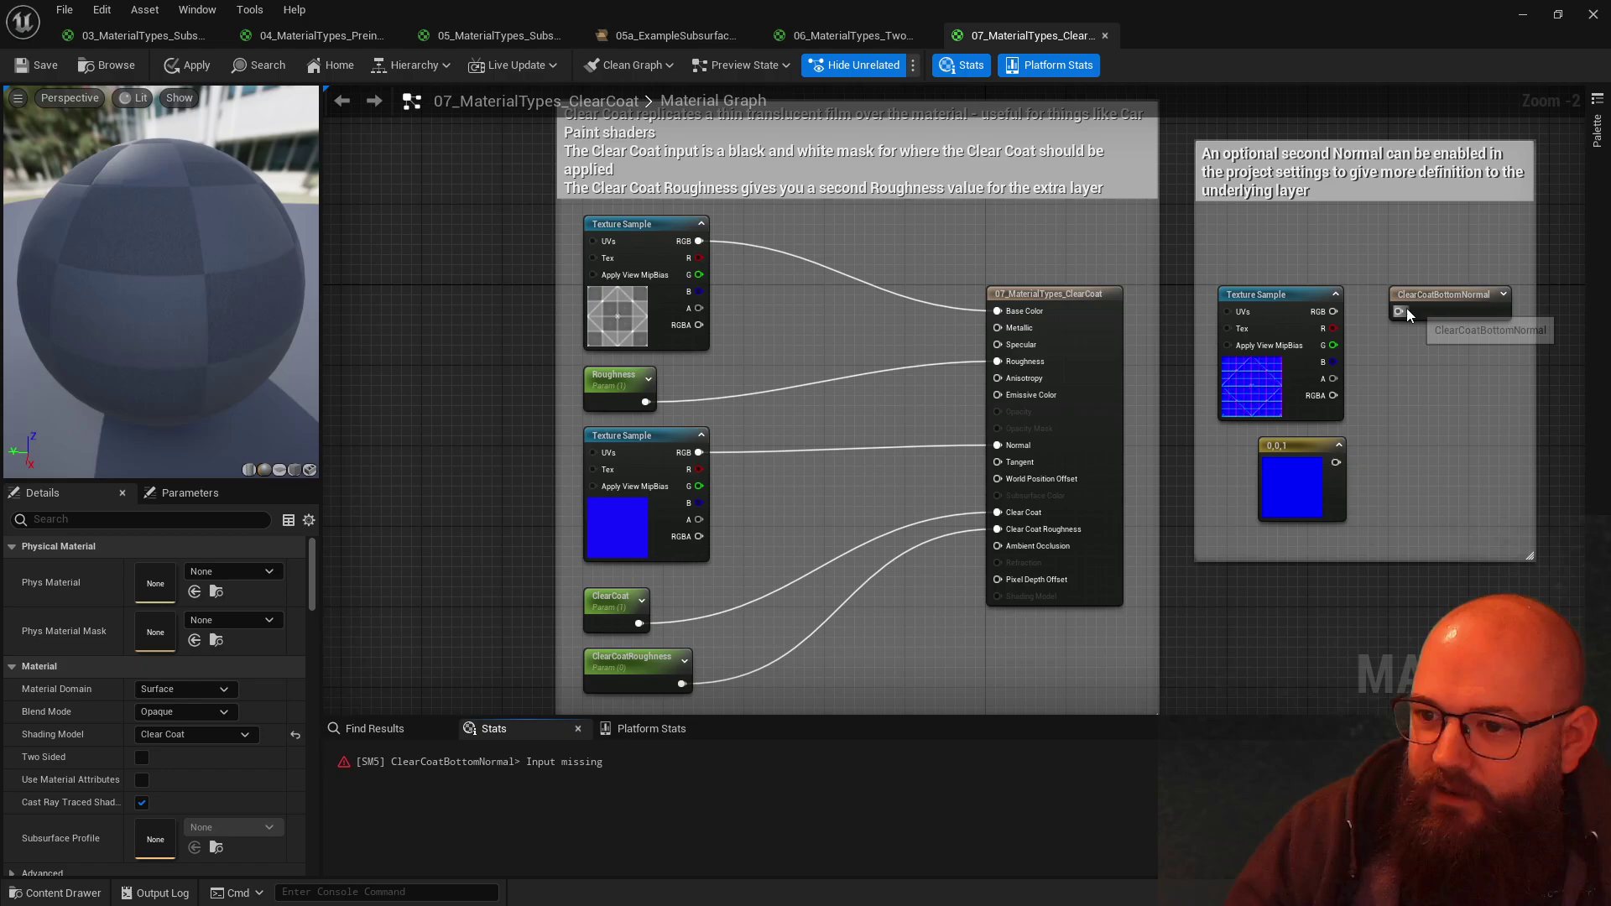
Step: Connect the 0,0,1 constant to the ClearCoatBottomNormal input and inspect the preview sphere up close
{"action": "left_click_drag", "start_coordinate": [1398, 311], "coordinate": [1351, 476]}
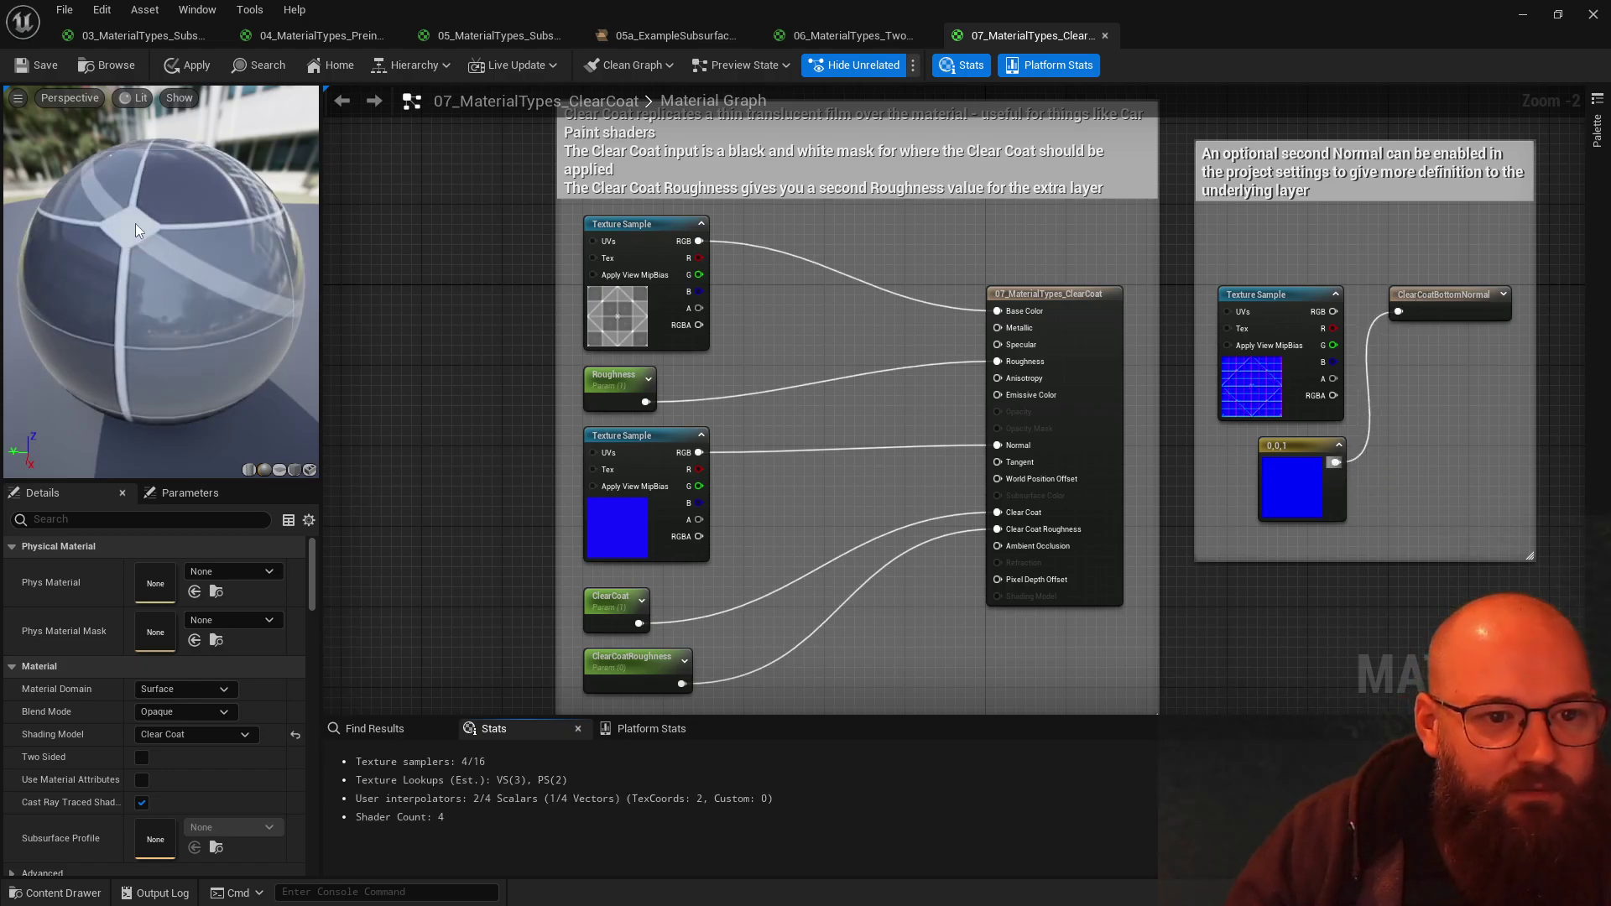
{"action": "mouse_move", "coordinate": [136, 229]}
{"action": "left_mouse_down"}
{"action": "mouse_move", "coordinate": [201, 219]}
{"action": "mouse_move", "coordinate": [138, 223]}
{"action": "left_mouse_up"}
{"action": "scroll", "coordinate": [235, 206], "scroll_direction": "up", "scroll_amount": 4}
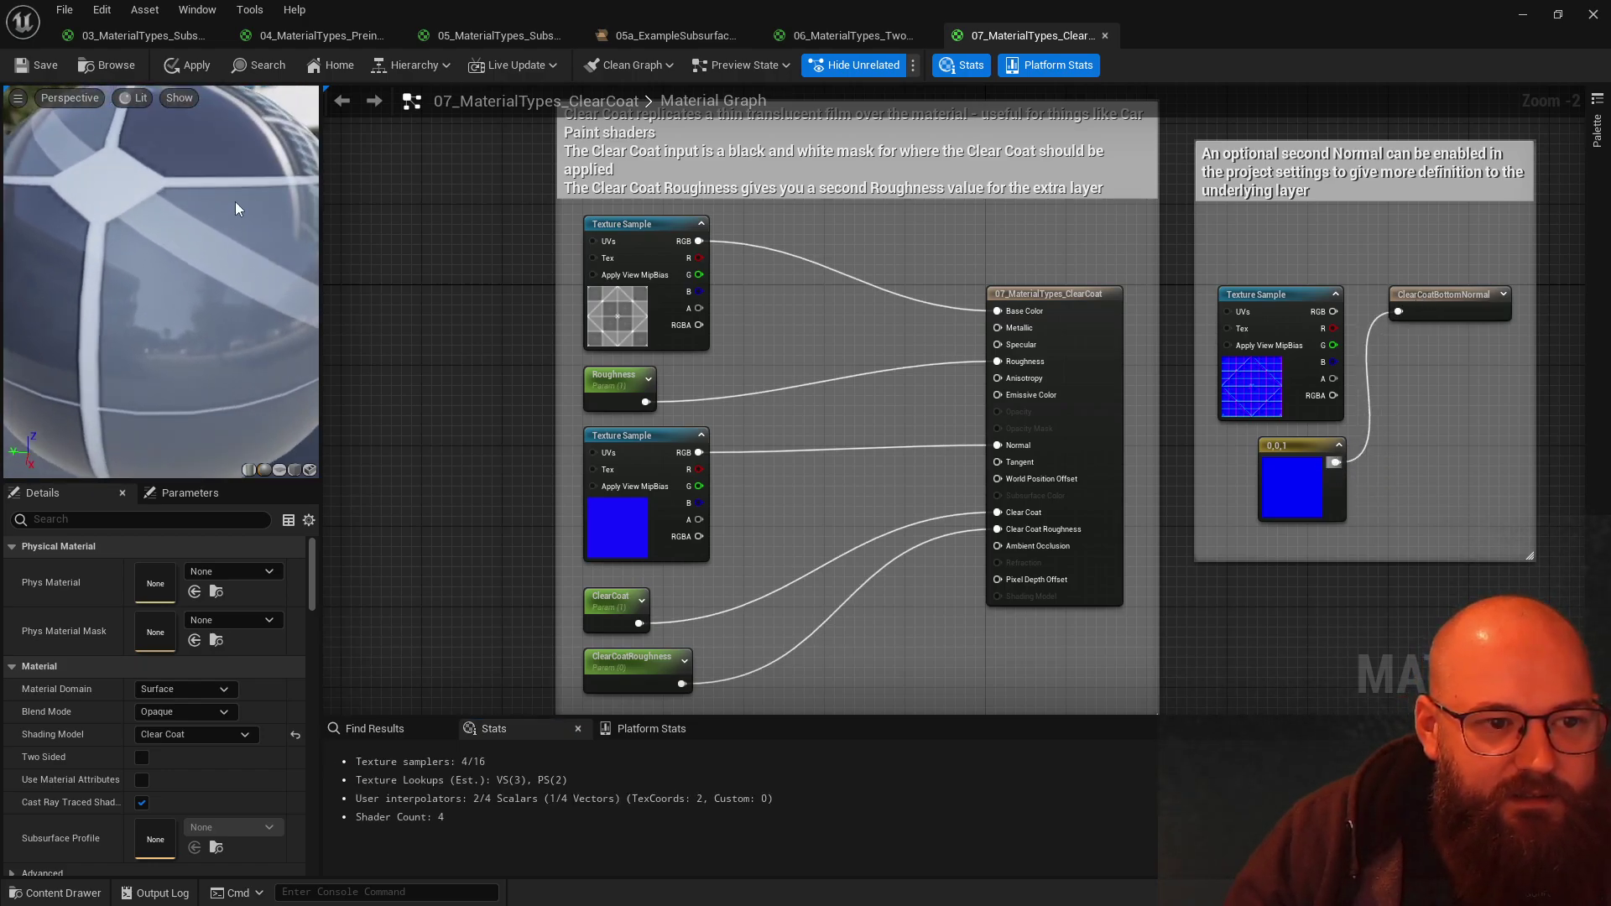
{"action": "scroll", "coordinate": [255, 181], "scroll_direction": "down", "scroll_amount": 4}
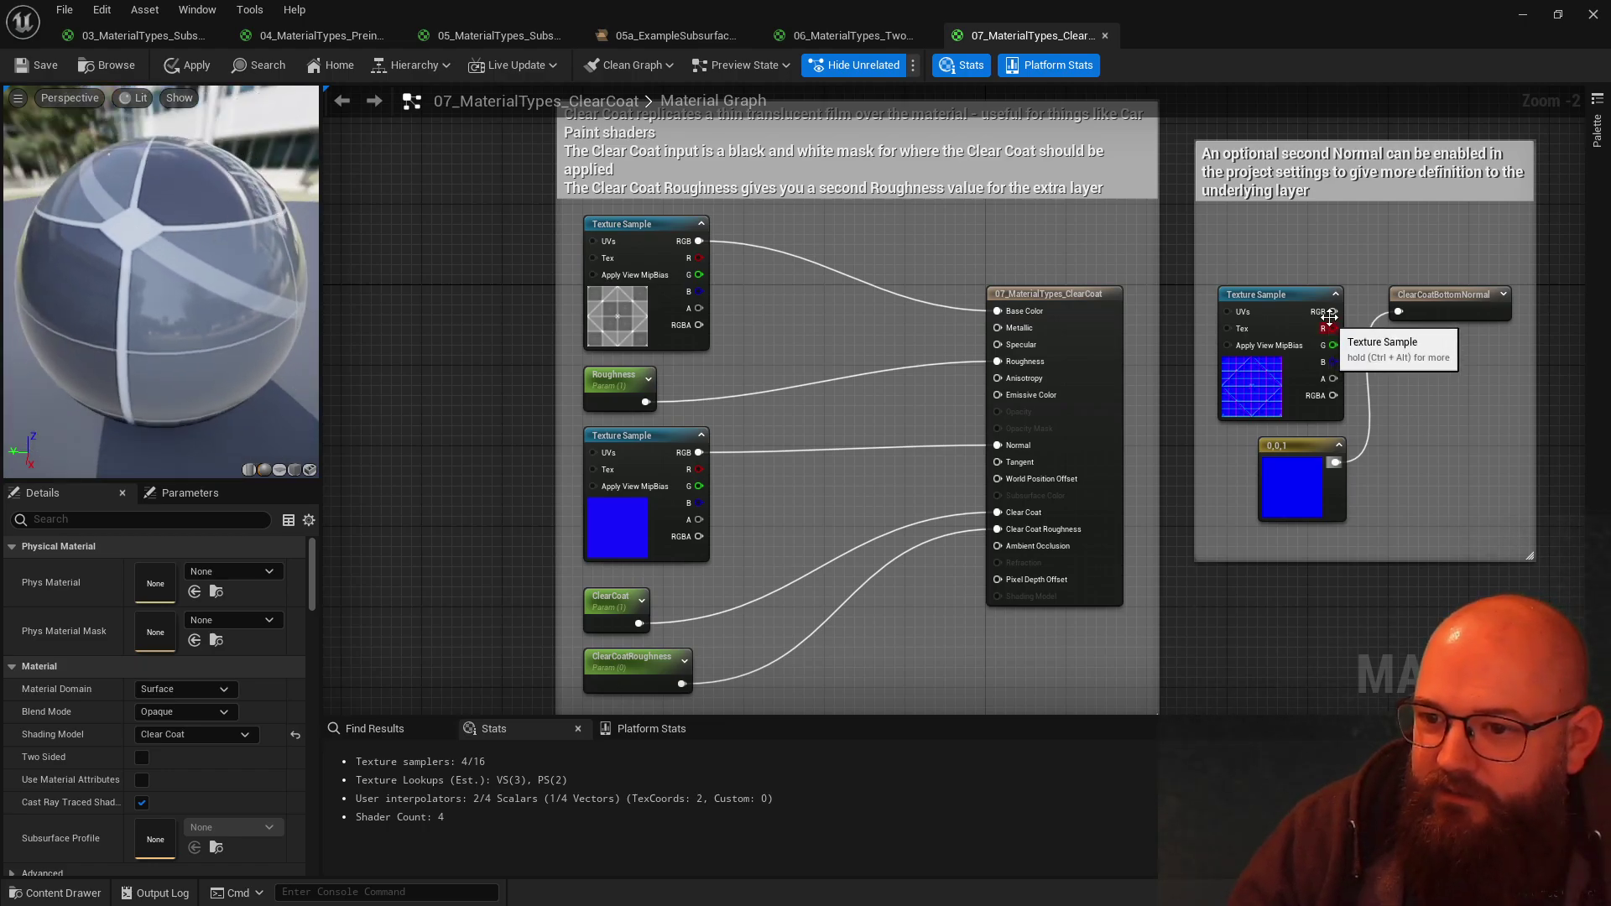
Step: Connect the second-normal texture sample's RGB output to the ClearCoatBottomNormal input and inspect the preview sphere from several angles
{"action": "left_click_drag", "start_coordinate": [1398, 311], "coordinate": [1333, 312]}
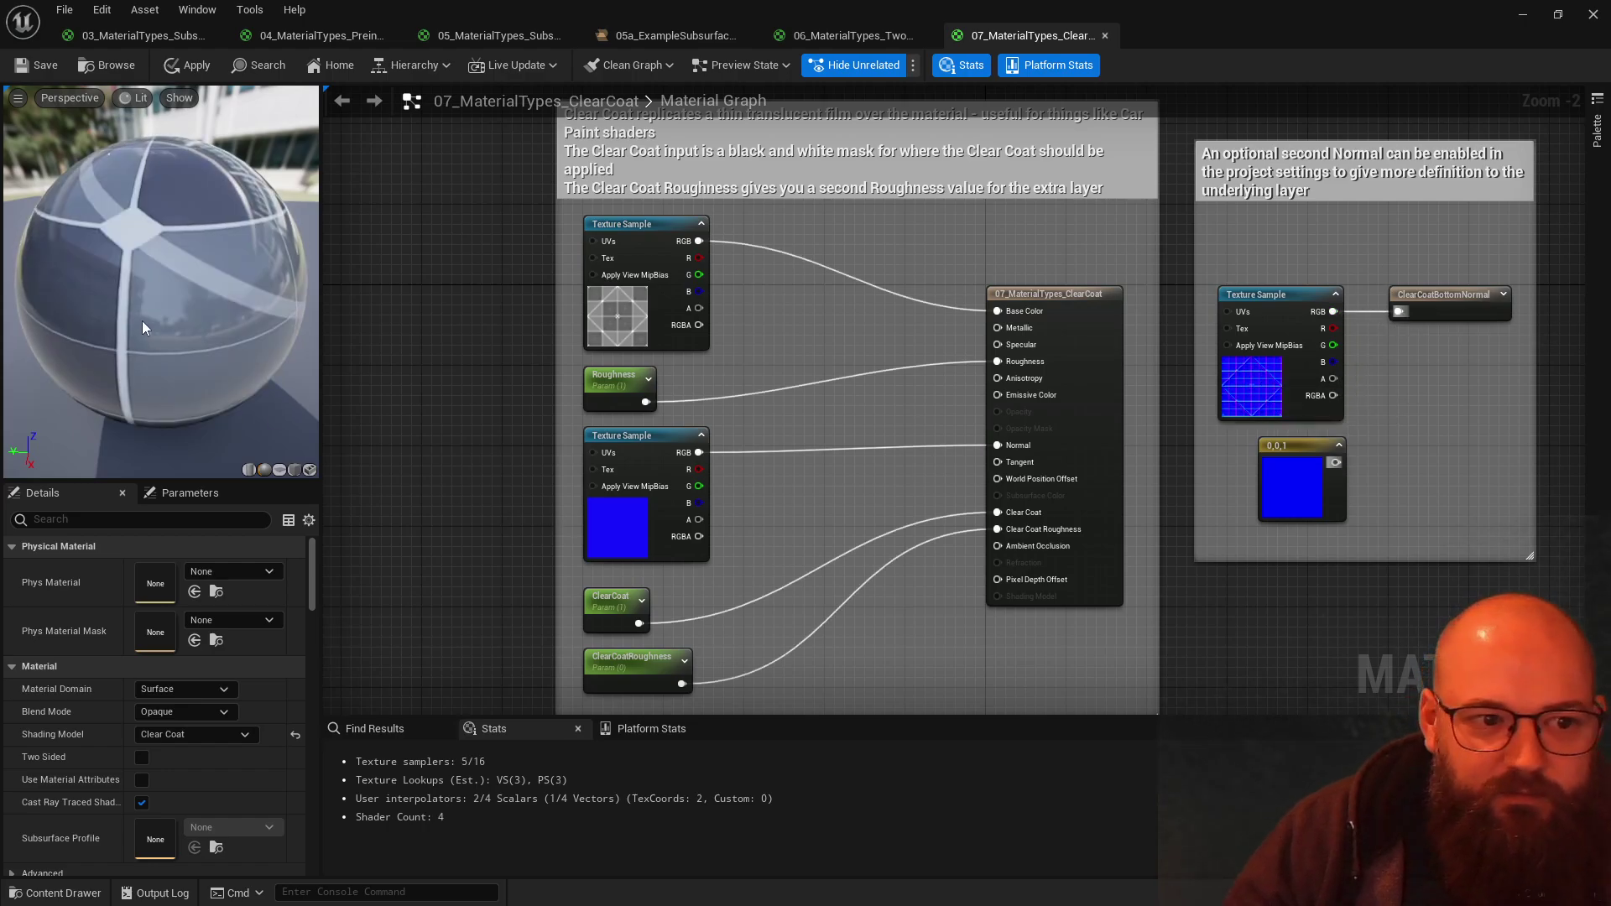
{"action": "left_click_drag", "start_coordinate": [143, 320], "coordinate": [73, 279]}
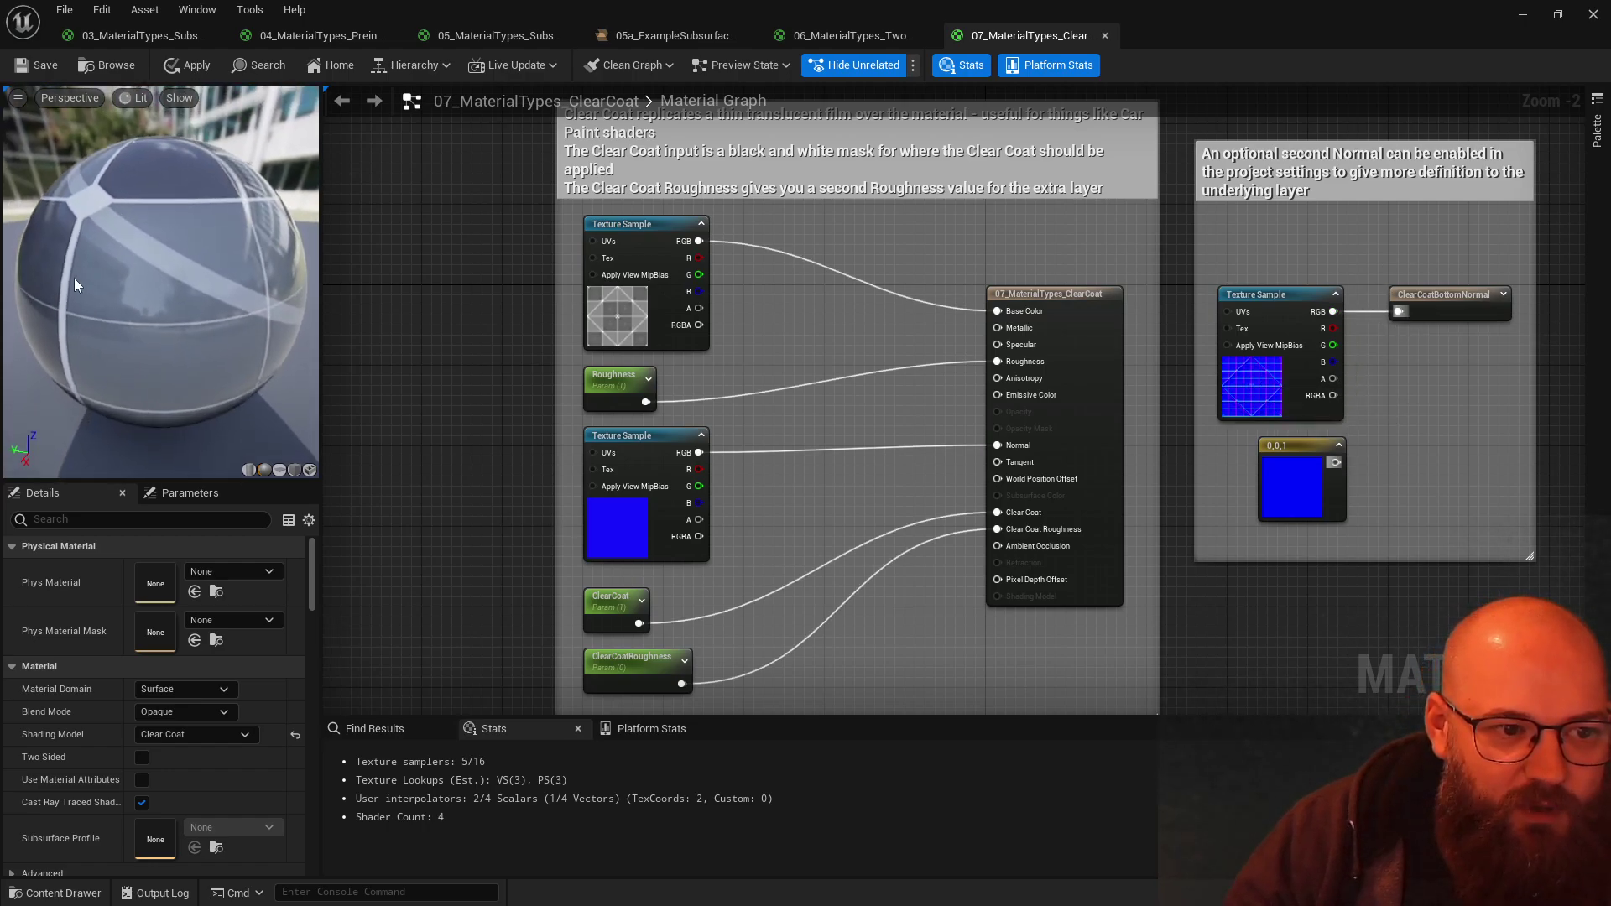
{"action": "left_click_drag", "start_coordinate": [141, 328], "coordinate": [181, 323]}
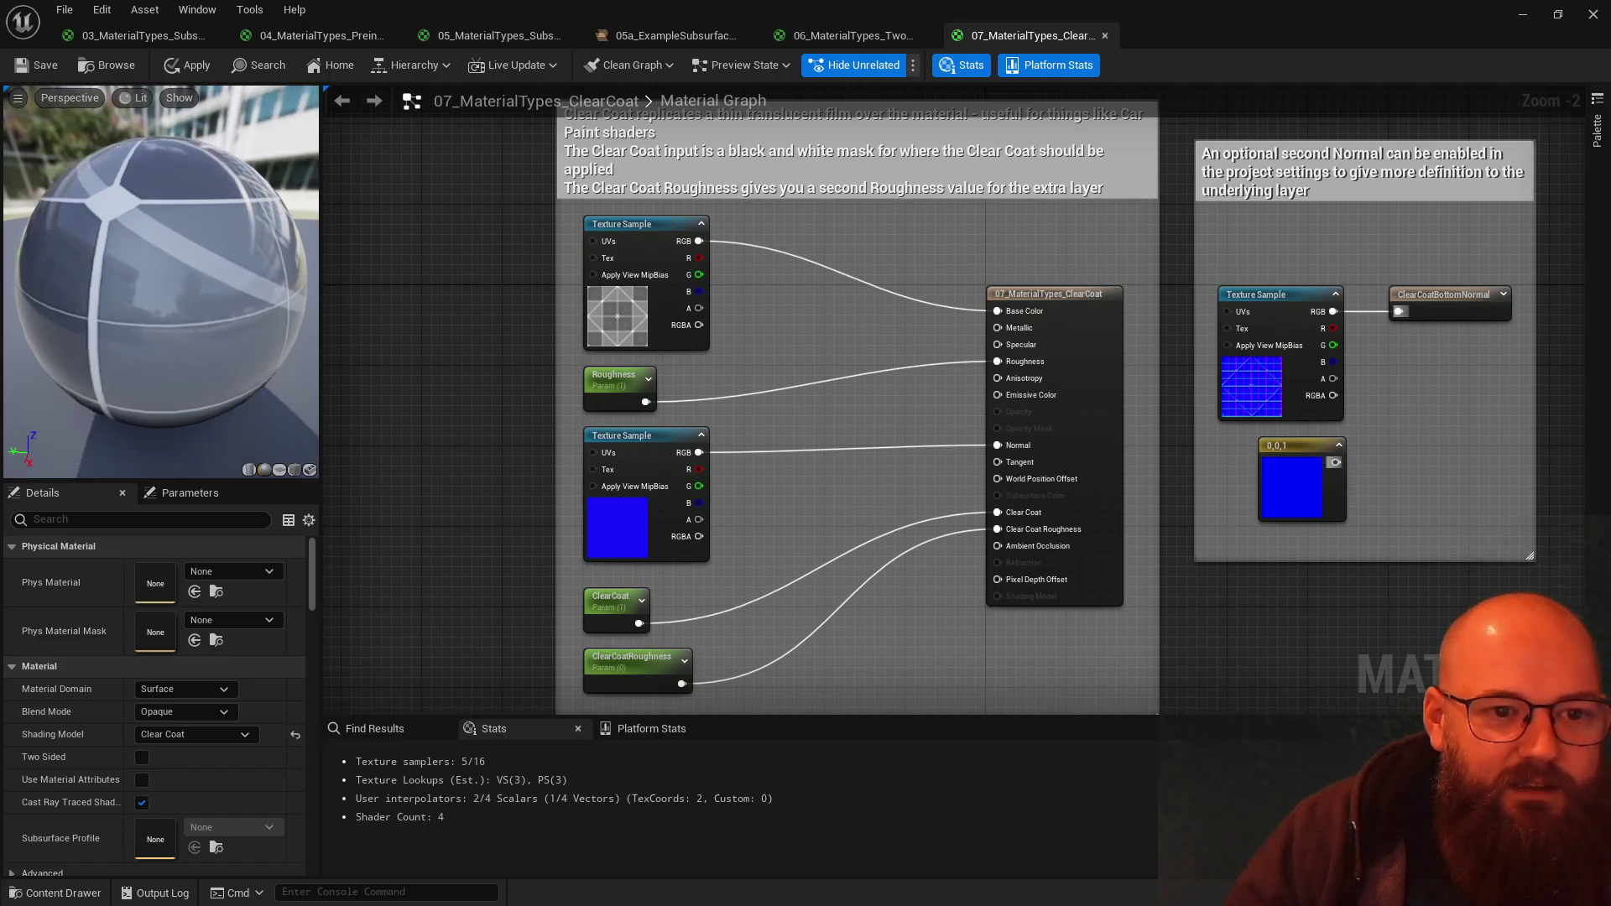
{"action": "left_click_drag", "start_coordinate": [197, 202], "coordinate": [193, 243]}
{"action": "left_click_drag", "start_coordinate": [140, 184], "coordinate": [109, 120]}
Step: Examine the preview sphere in Detail Lighting view mode, return it to Lit, and compare the surface from other angles
{"action": "left_click", "coordinate": [138, 99]}
{"action": "left_click", "coordinate": [160, 177]}
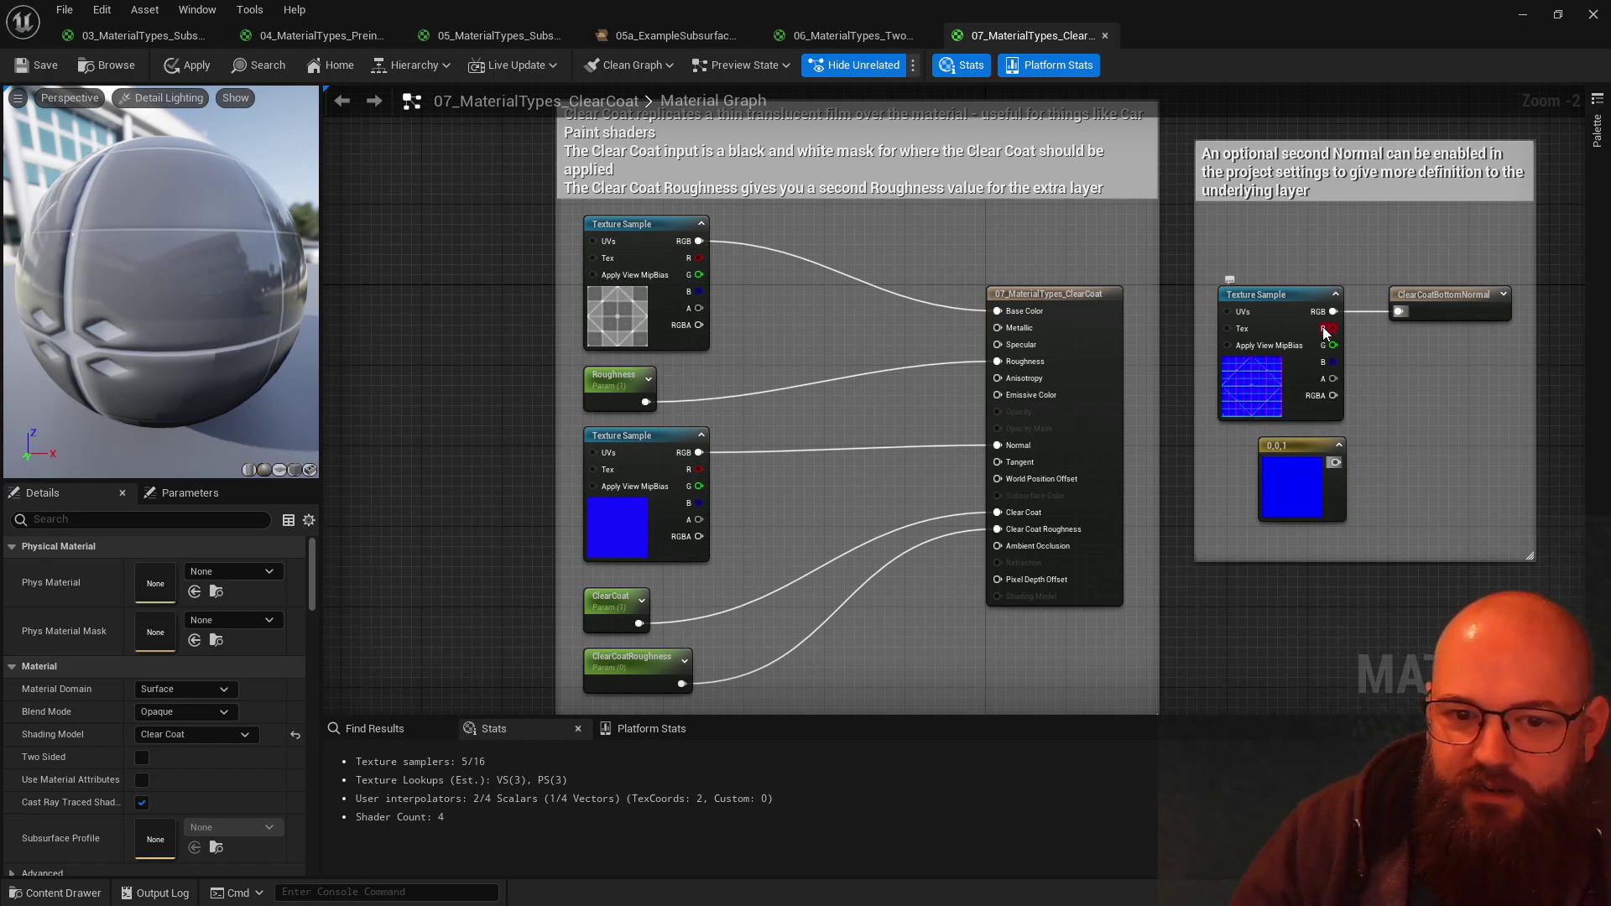
{"action": "left_click_drag", "start_coordinate": [97, 298], "coordinate": [144, 103]}
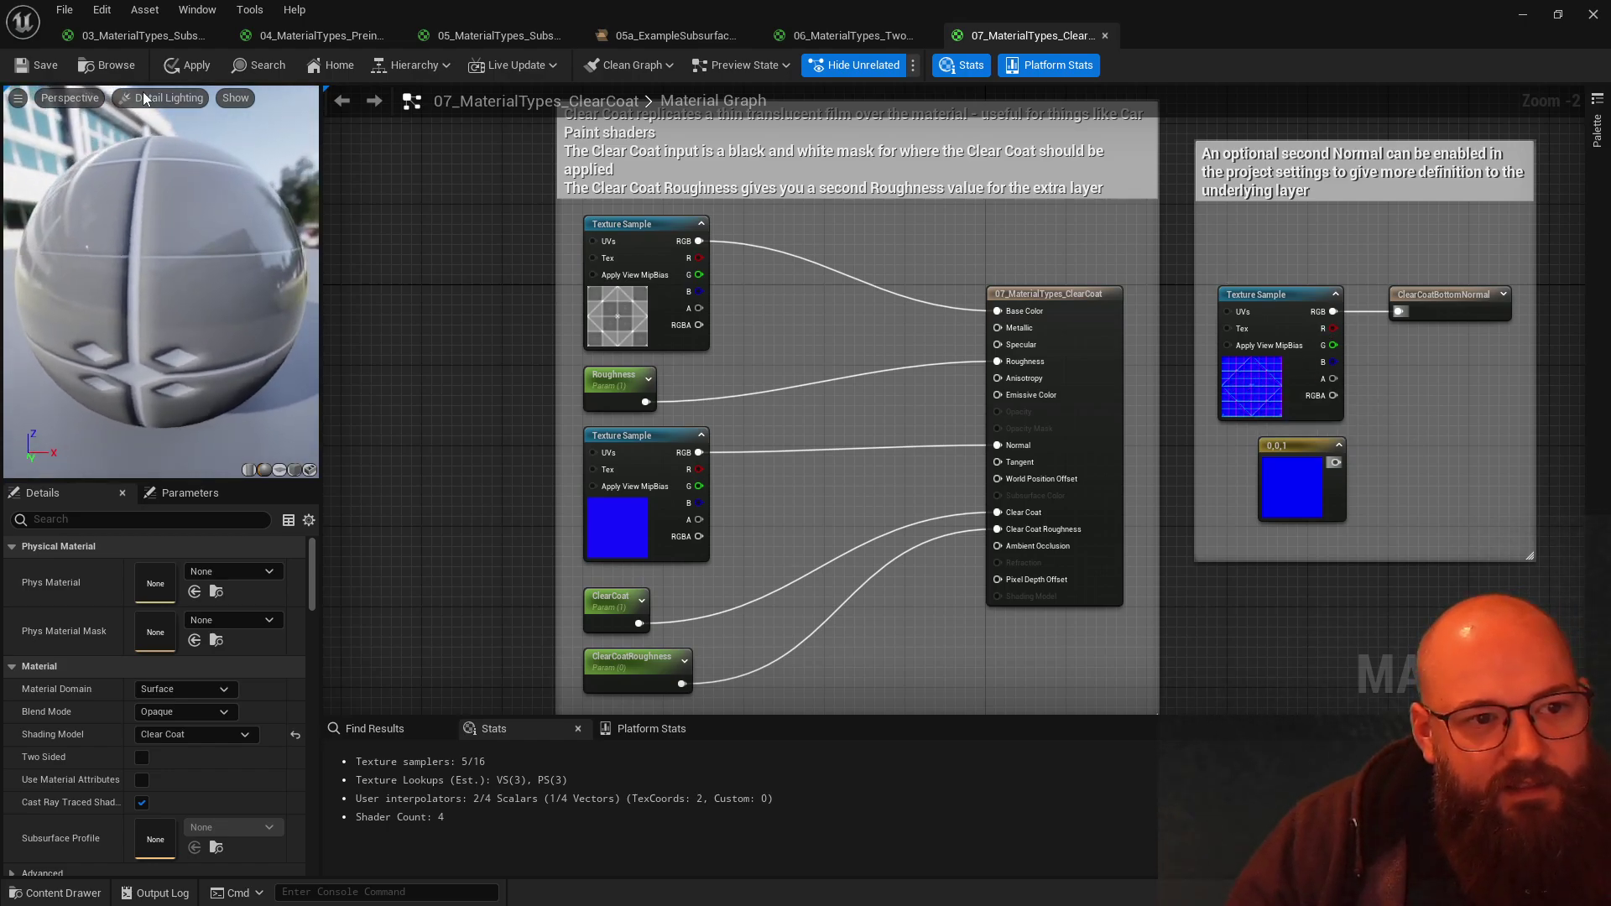
{"action": "left_click", "coordinate": [151, 98]}
{"action": "left_click", "coordinate": [158, 140]}
{"action": "left_click_drag", "start_coordinate": [138, 240], "coordinate": [75, 239]}
{"action": "left_click_drag", "start_coordinate": [214, 151], "coordinate": [235, 153]}
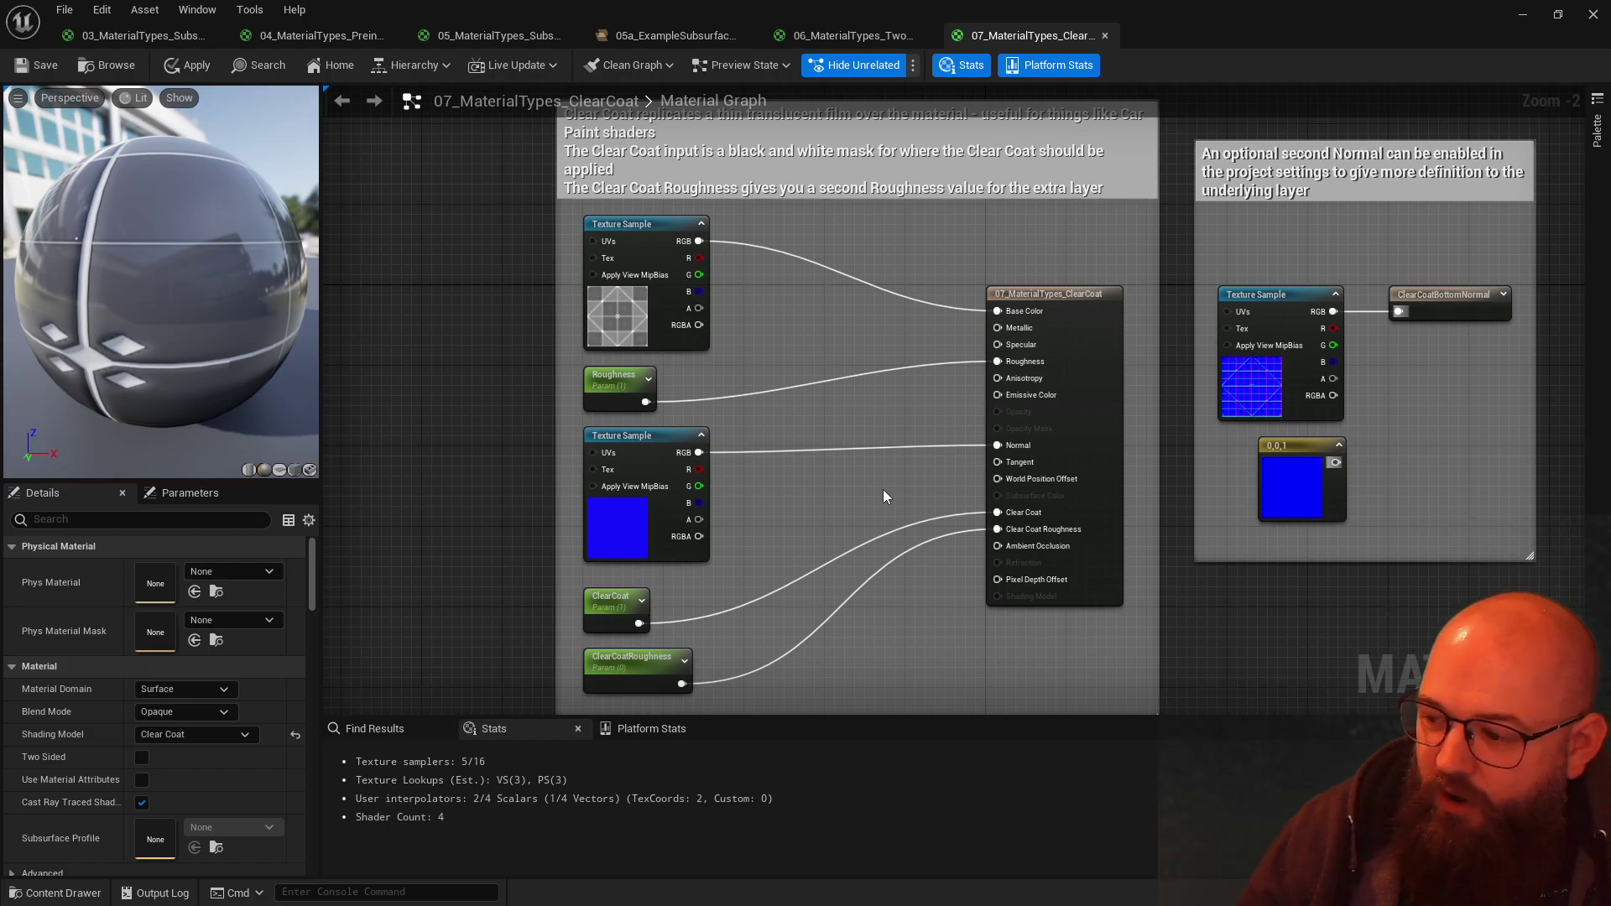
Step: Set the ClearCoat parameter's default value to 0 and back to 1, comparing the preview sphere with and without the coating
{"action": "left_click", "coordinate": [619, 598]}
{"action": "type", "text": "0"}
{"action": "key", "text": "Return"}
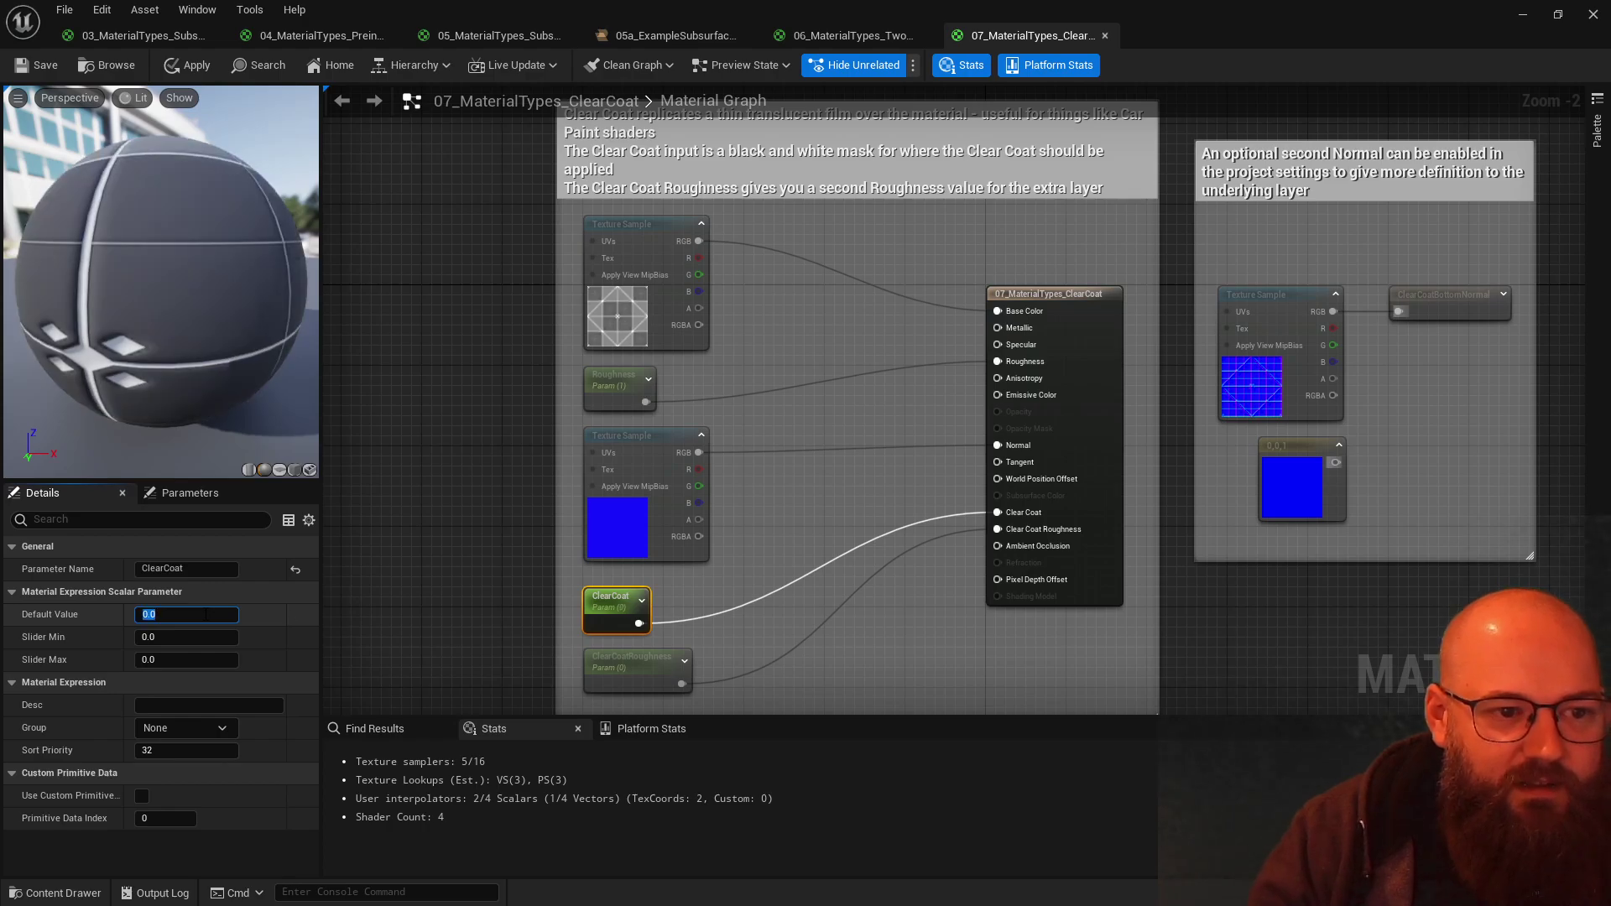
{"action": "type", "text": "1"}
{"action": "key", "text": "Return"}
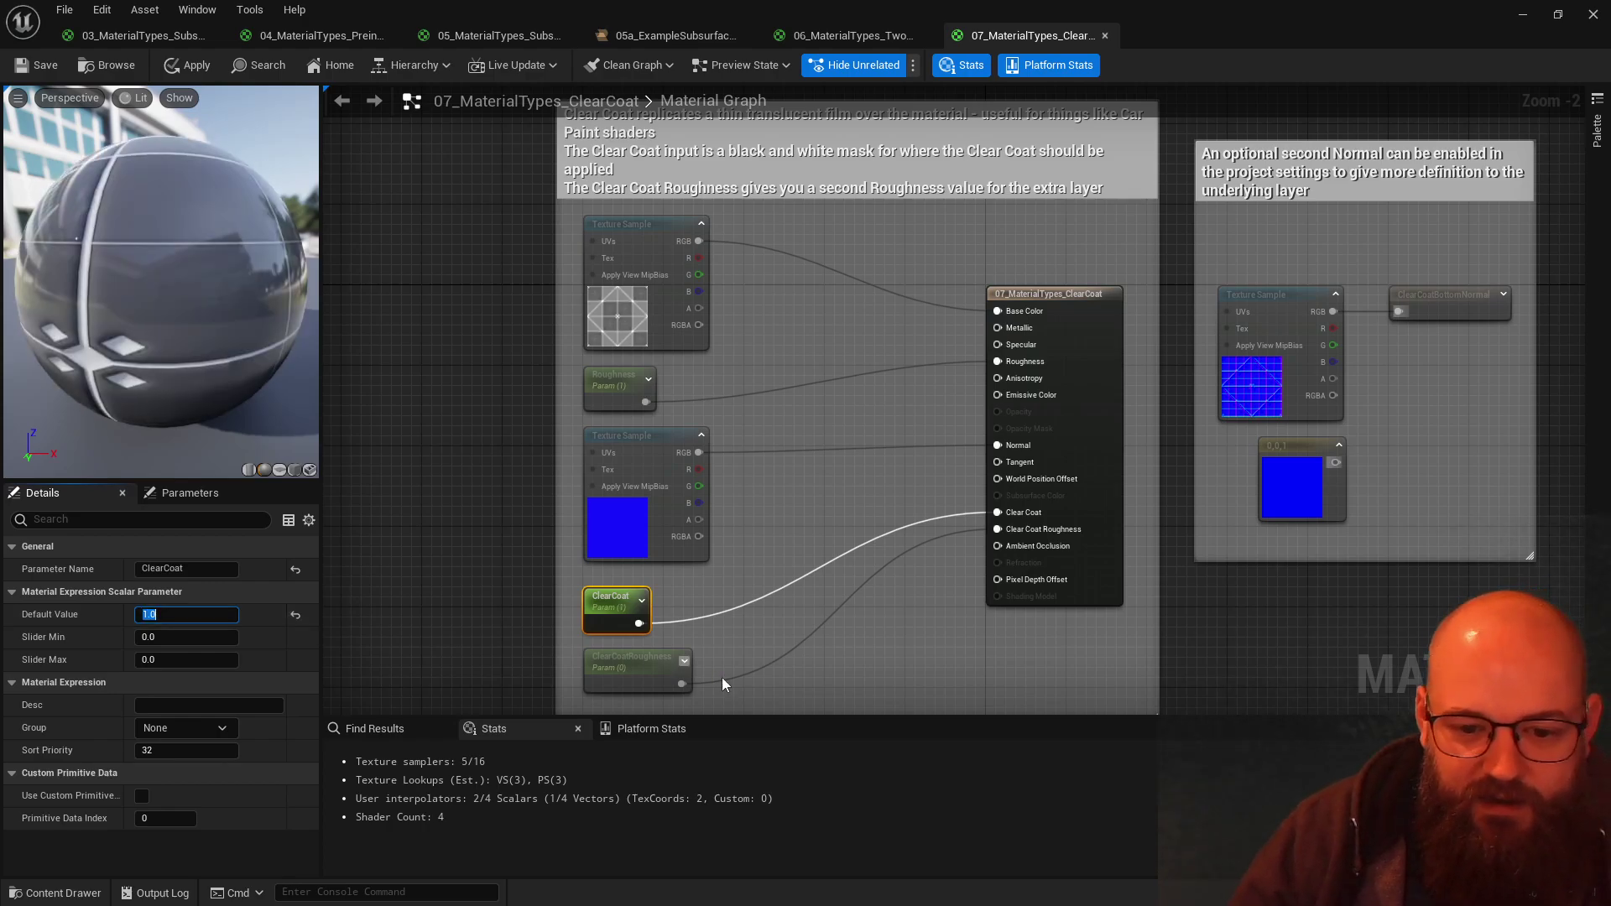
Step: Check the ClearCoatRoughness parameter's default value and examine the coating's reflections from different angles on the preview sphere
{"action": "left_click", "coordinate": [632, 658]}
{"action": "left_click", "coordinate": [187, 615]}
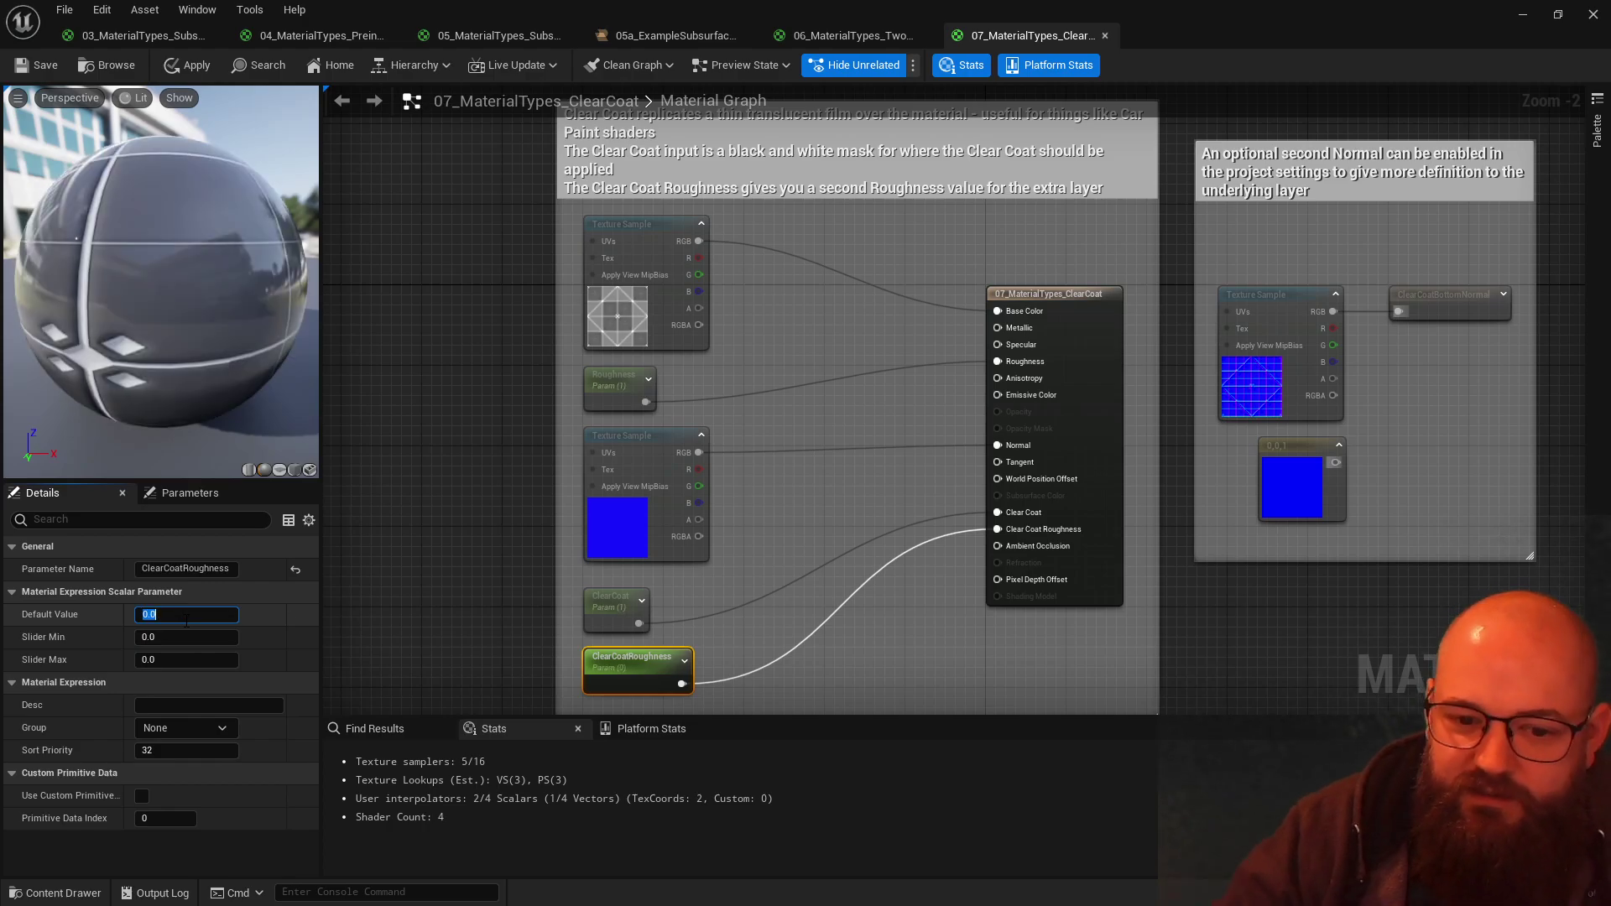
{"action": "left_click", "coordinate": [862, 399]}
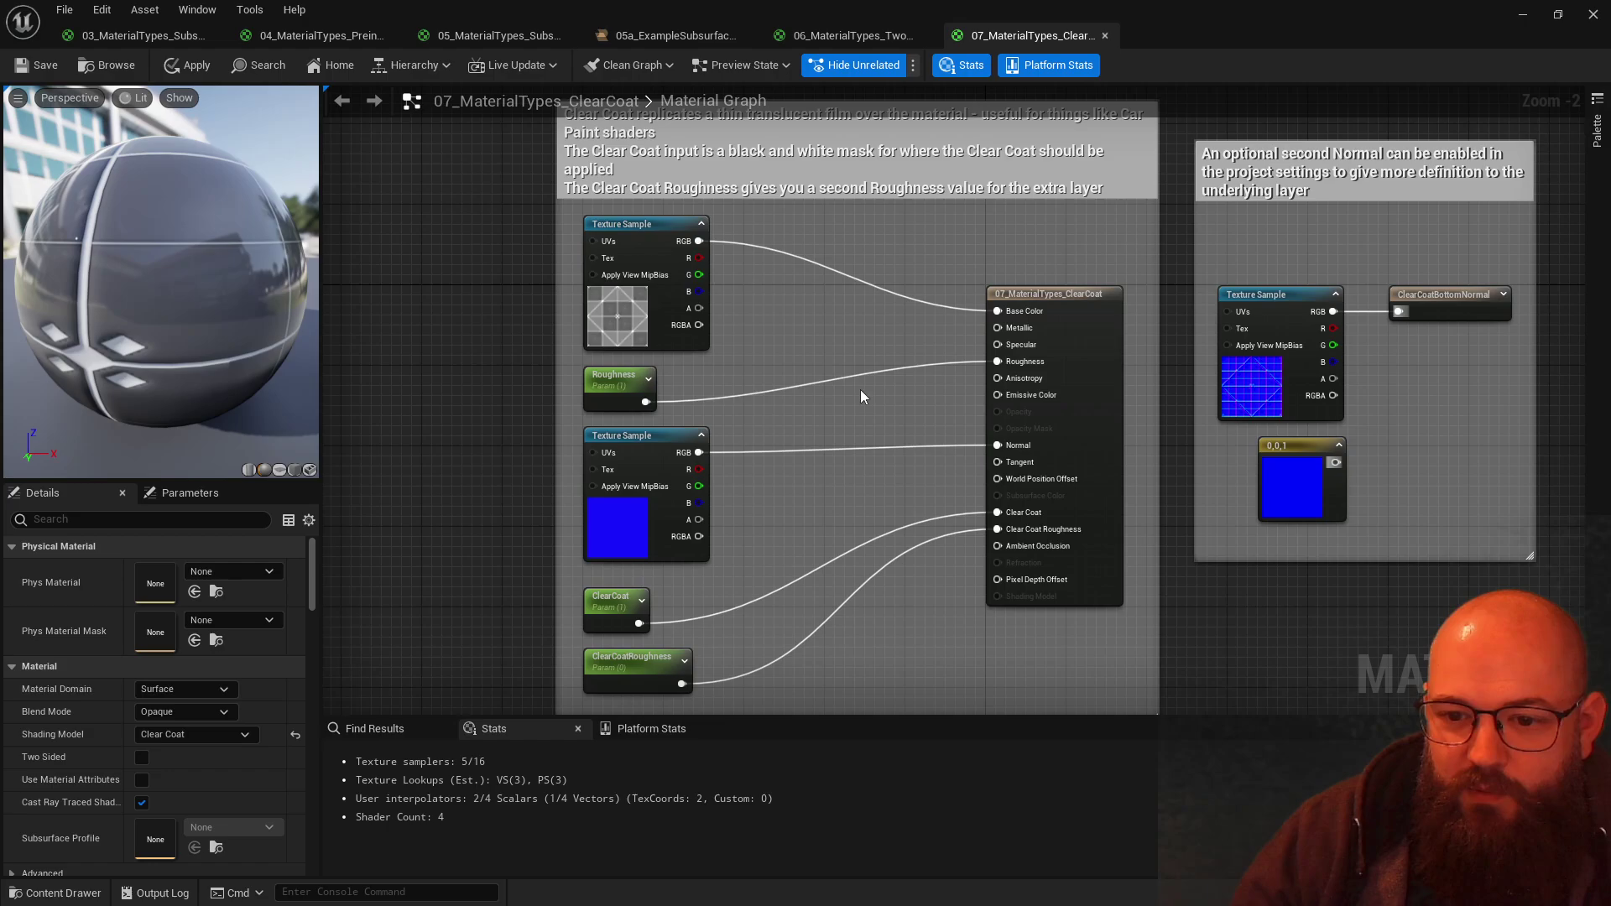
{"action": "left_click_drag", "start_coordinate": [295, 301], "coordinate": [261, 273]}
{"action": "left_click_drag", "start_coordinate": [159, 315], "coordinate": [186, 332]}
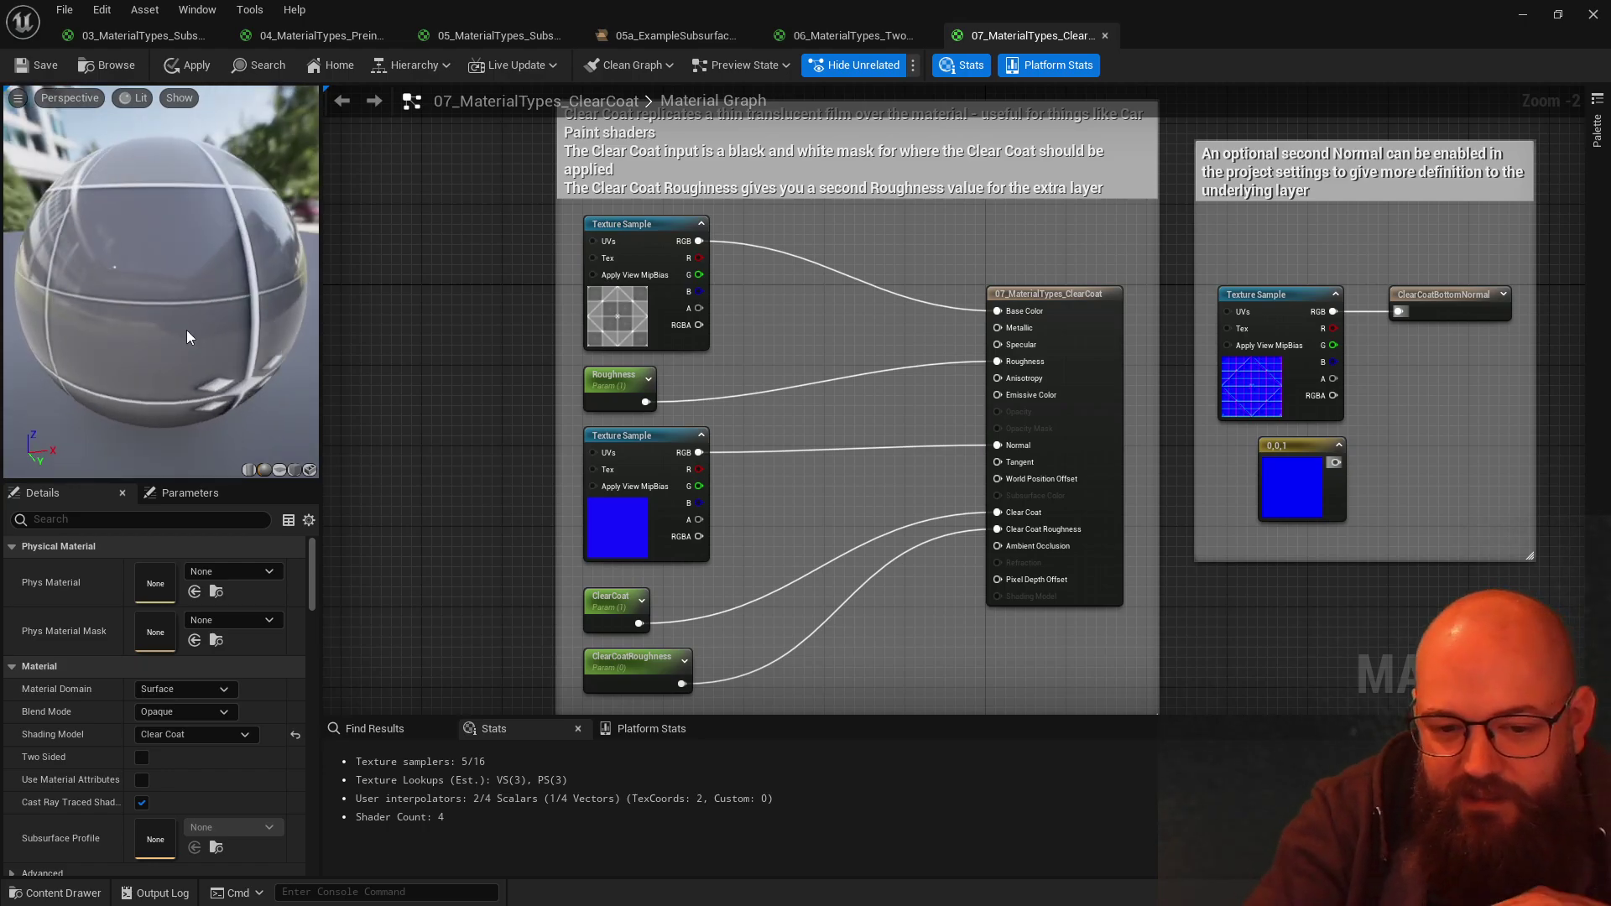
Step: Assign the T_Default_Normal_Noise texture to the texture sample feeding the Normal input and inspect the preview sphere
{"action": "left_click", "coordinate": [618, 542]}
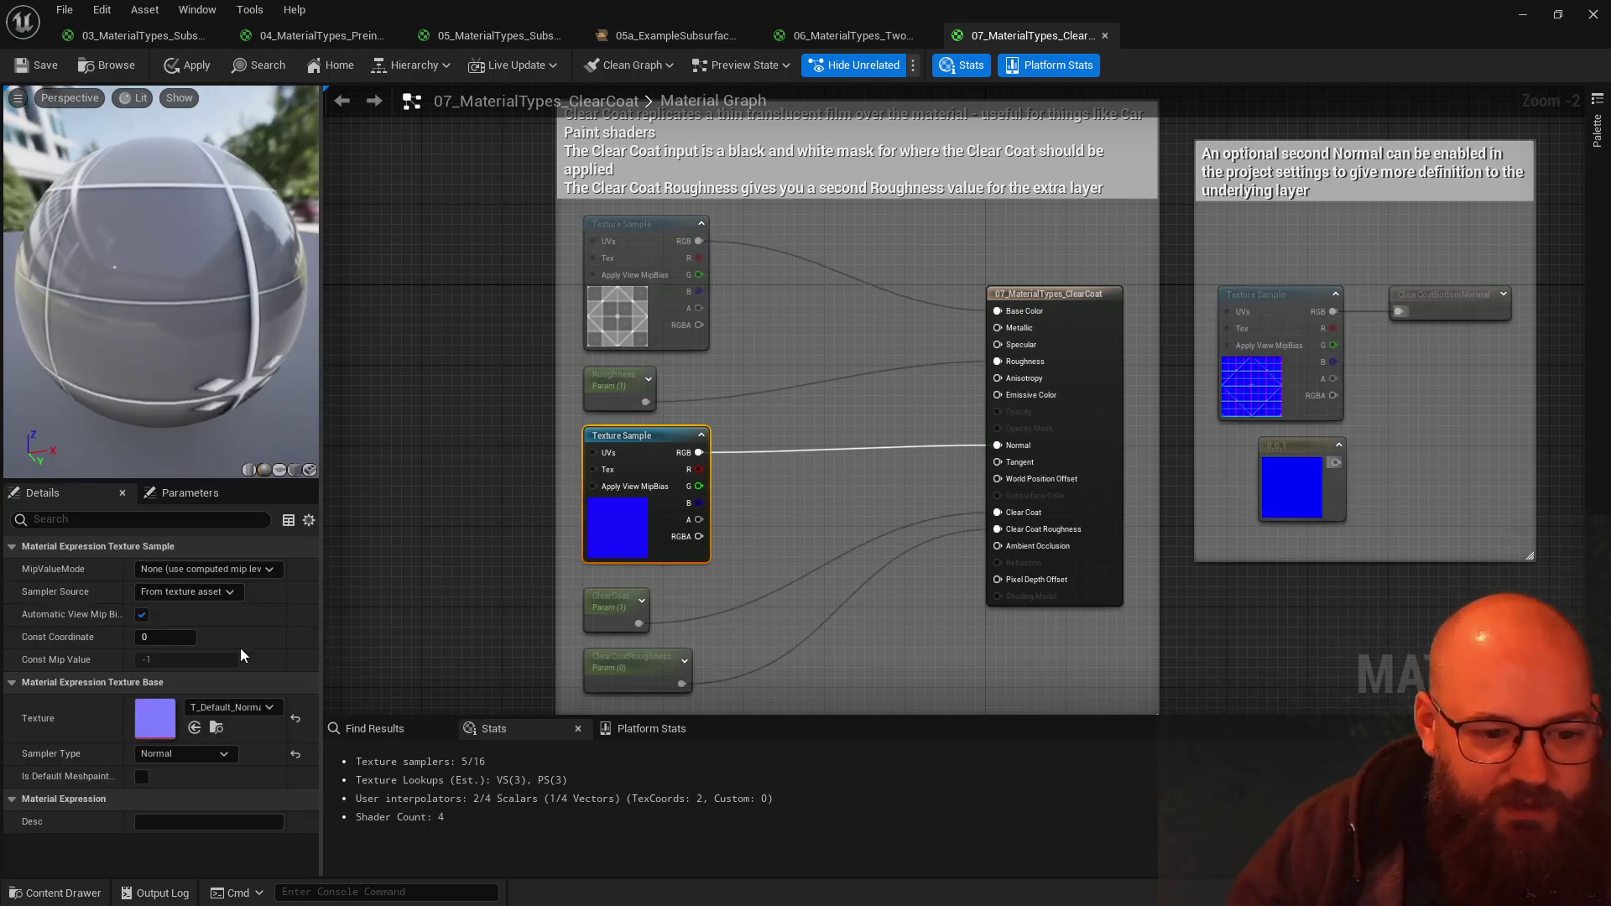
{"action": "left_click", "coordinate": [232, 707]}
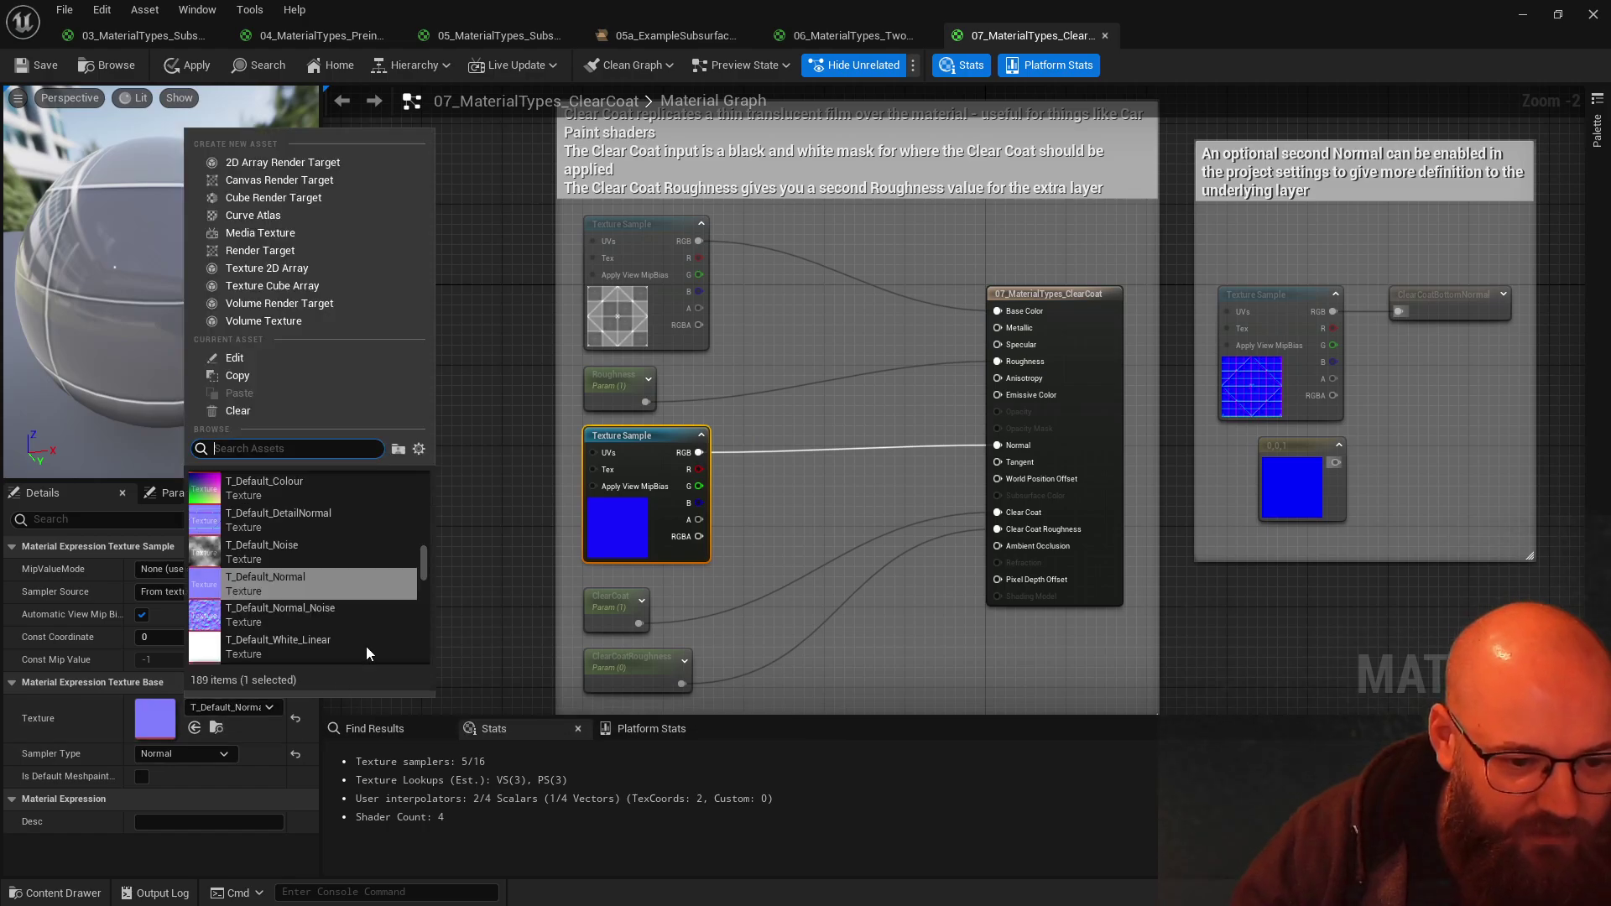
{"action": "left_click", "coordinate": [300, 618]}
{"action": "left_click_drag", "start_coordinate": [159, 281], "coordinate": [188, 370]}
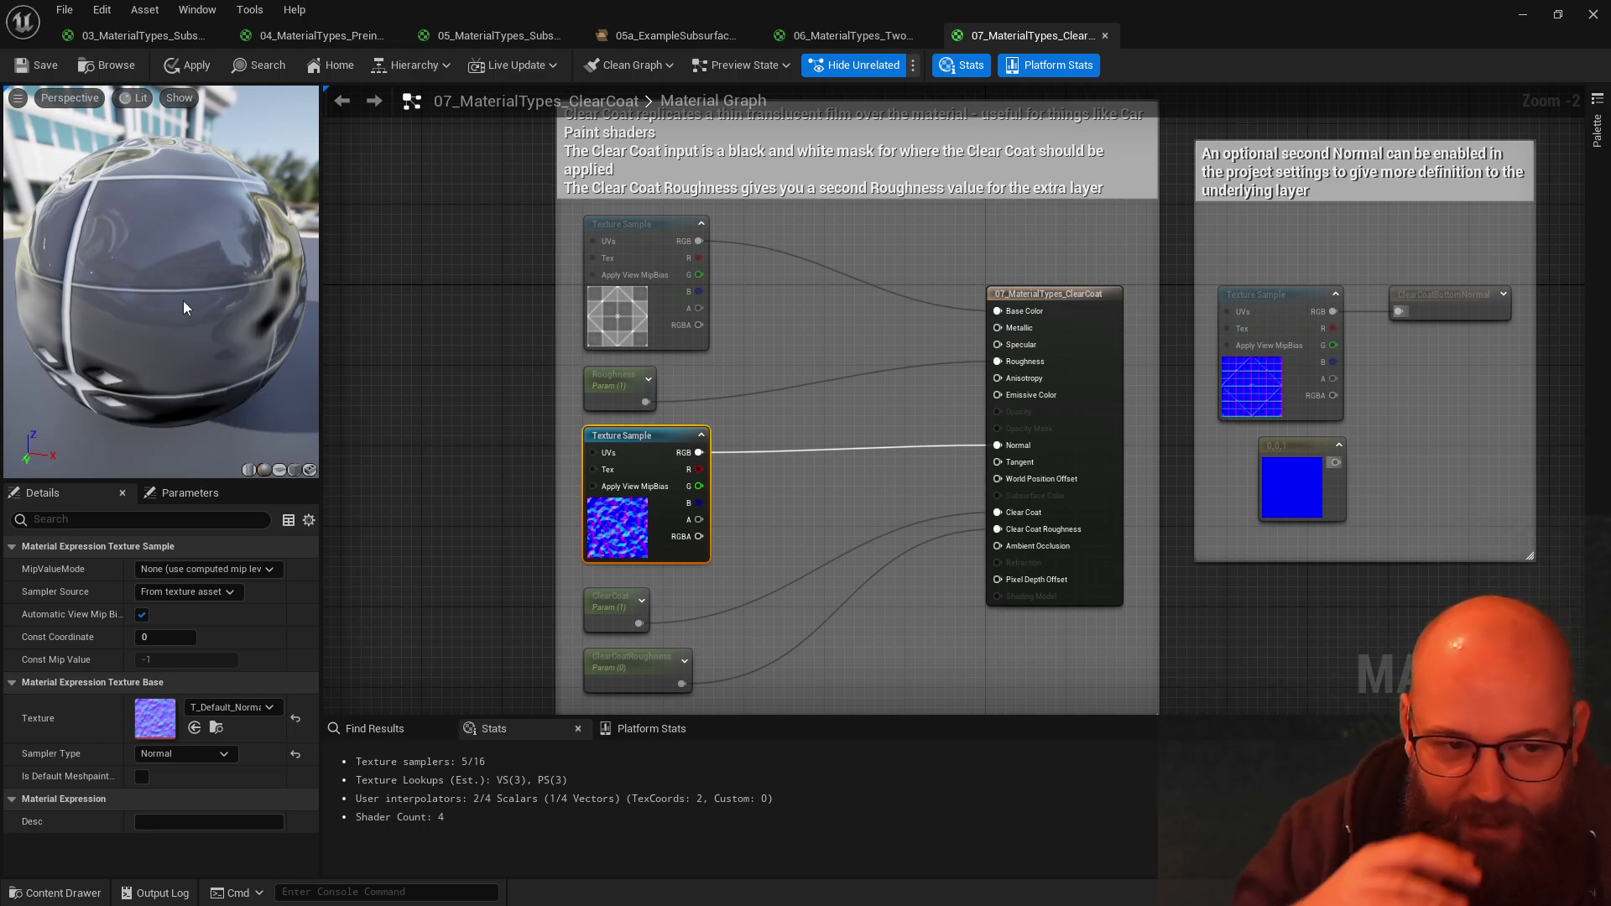
{"action": "mouse_move", "coordinate": [219, 318]}
{"action": "left_mouse_down"}
{"action": "mouse_move", "coordinate": [243, 344]}
{"action": "mouse_move", "coordinate": [237, 294]}
{"action": "left_mouse_up"}
Step: Review the material's shader instruction and sampler counts in Platform Stats, highlighting the second-normal nodes, and examine the preview sphere
{"action": "left_click", "coordinate": [663, 728]}
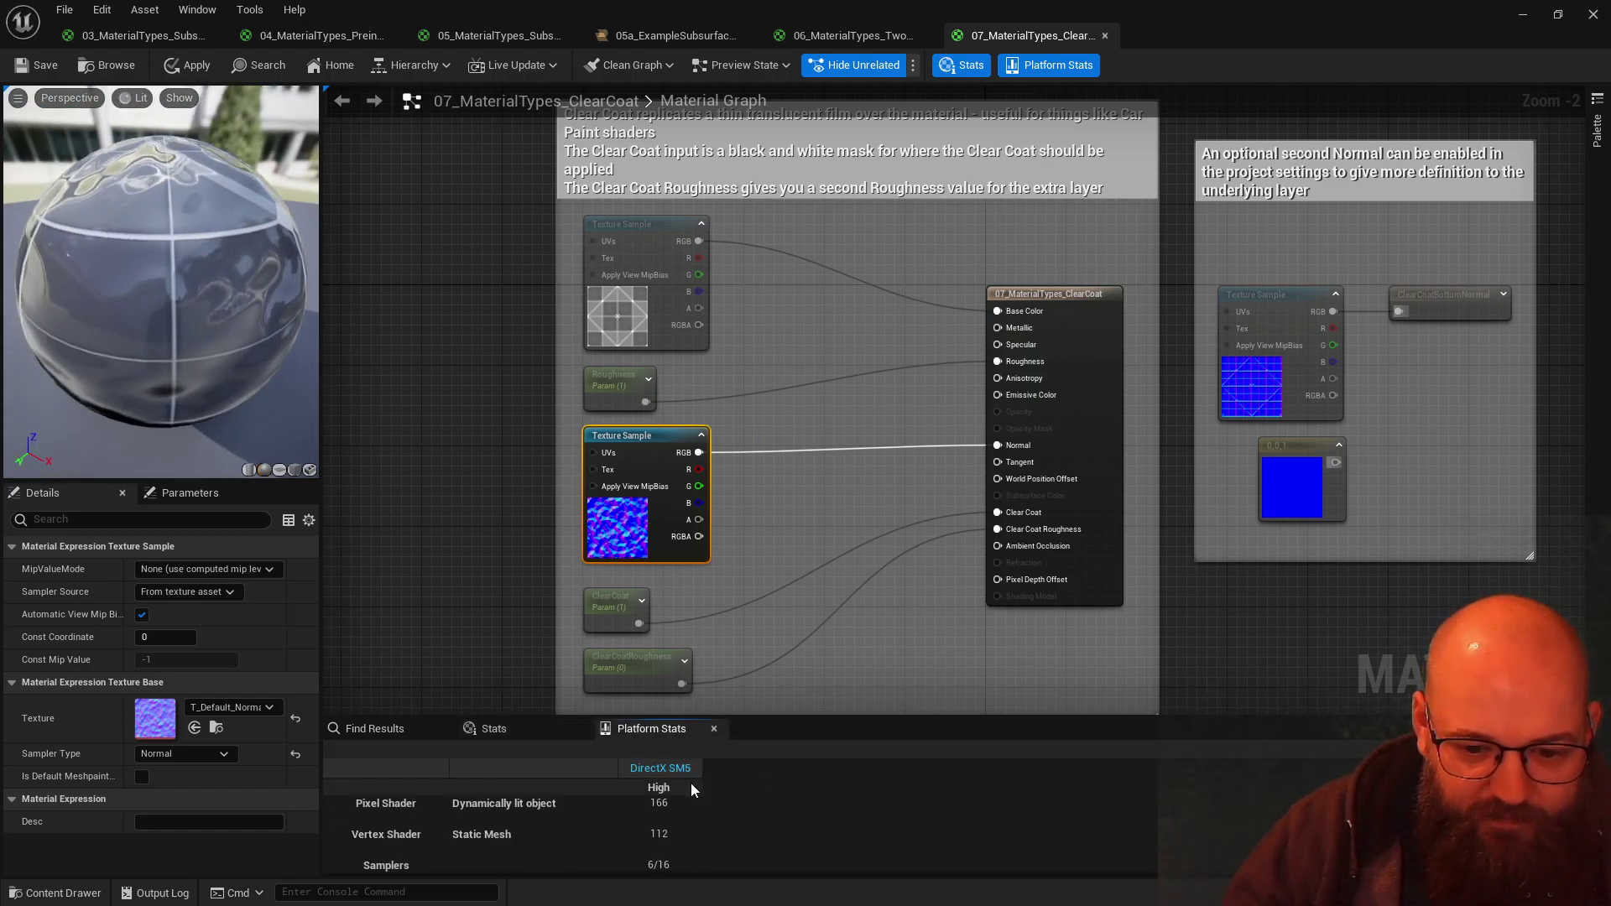
{"action": "left_click_drag", "start_coordinate": [1437, 352], "coordinate": [1286, 262]}
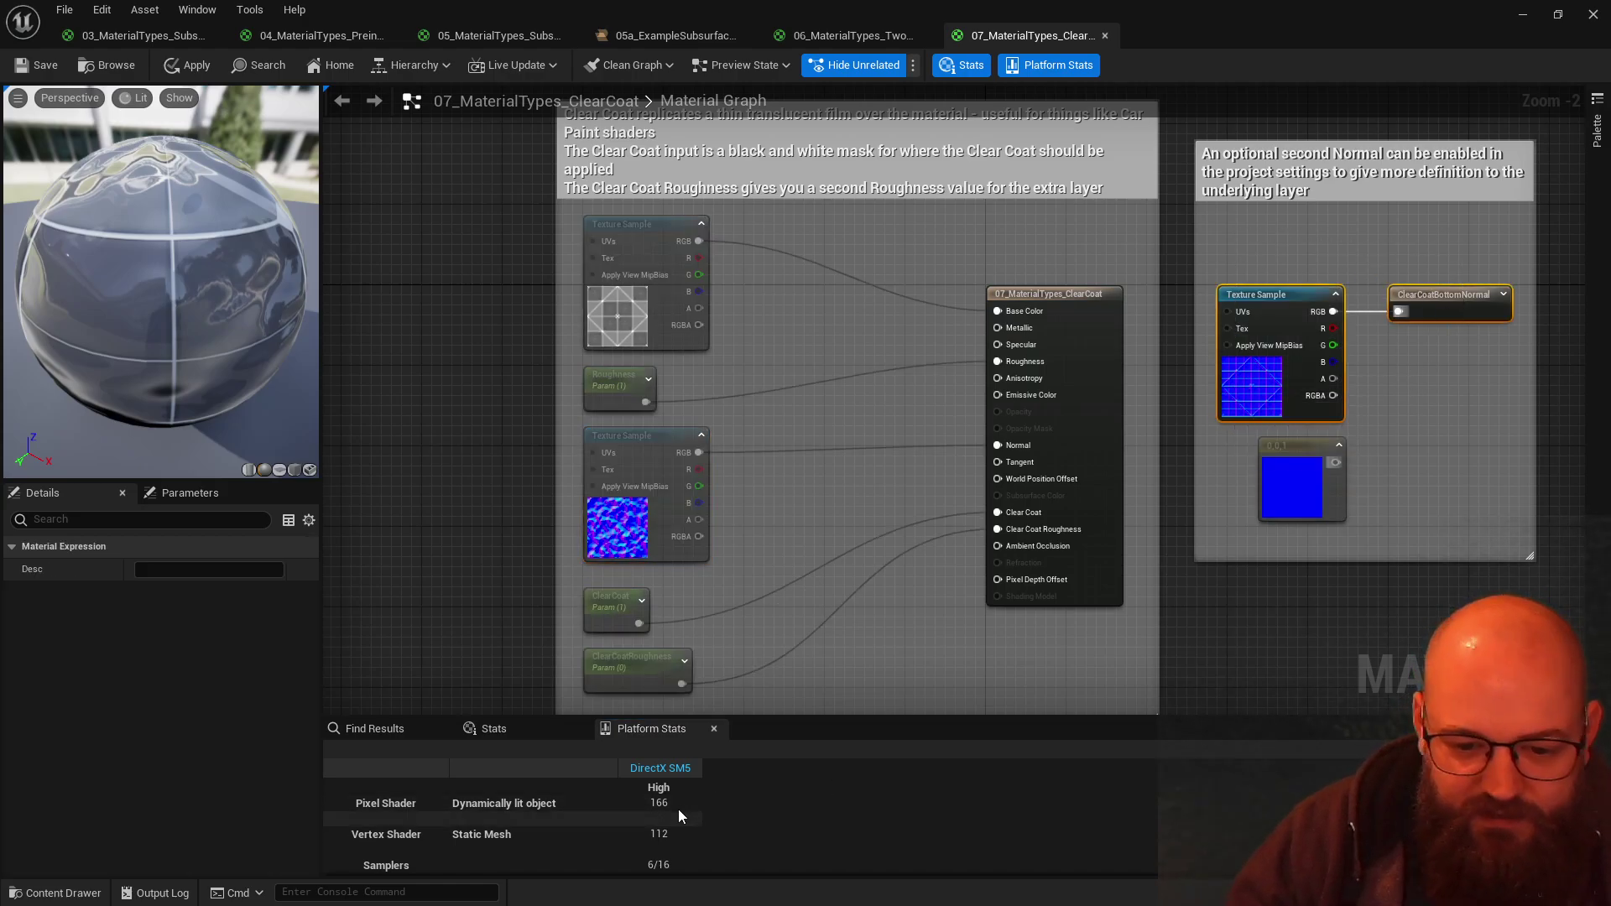
{"action": "scroll", "coordinate": [812, 862], "scroll_direction": "down", "scroll_amount": 2}
{"action": "scroll", "coordinate": [739, 830], "scroll_direction": "up", "scroll_amount": 2}
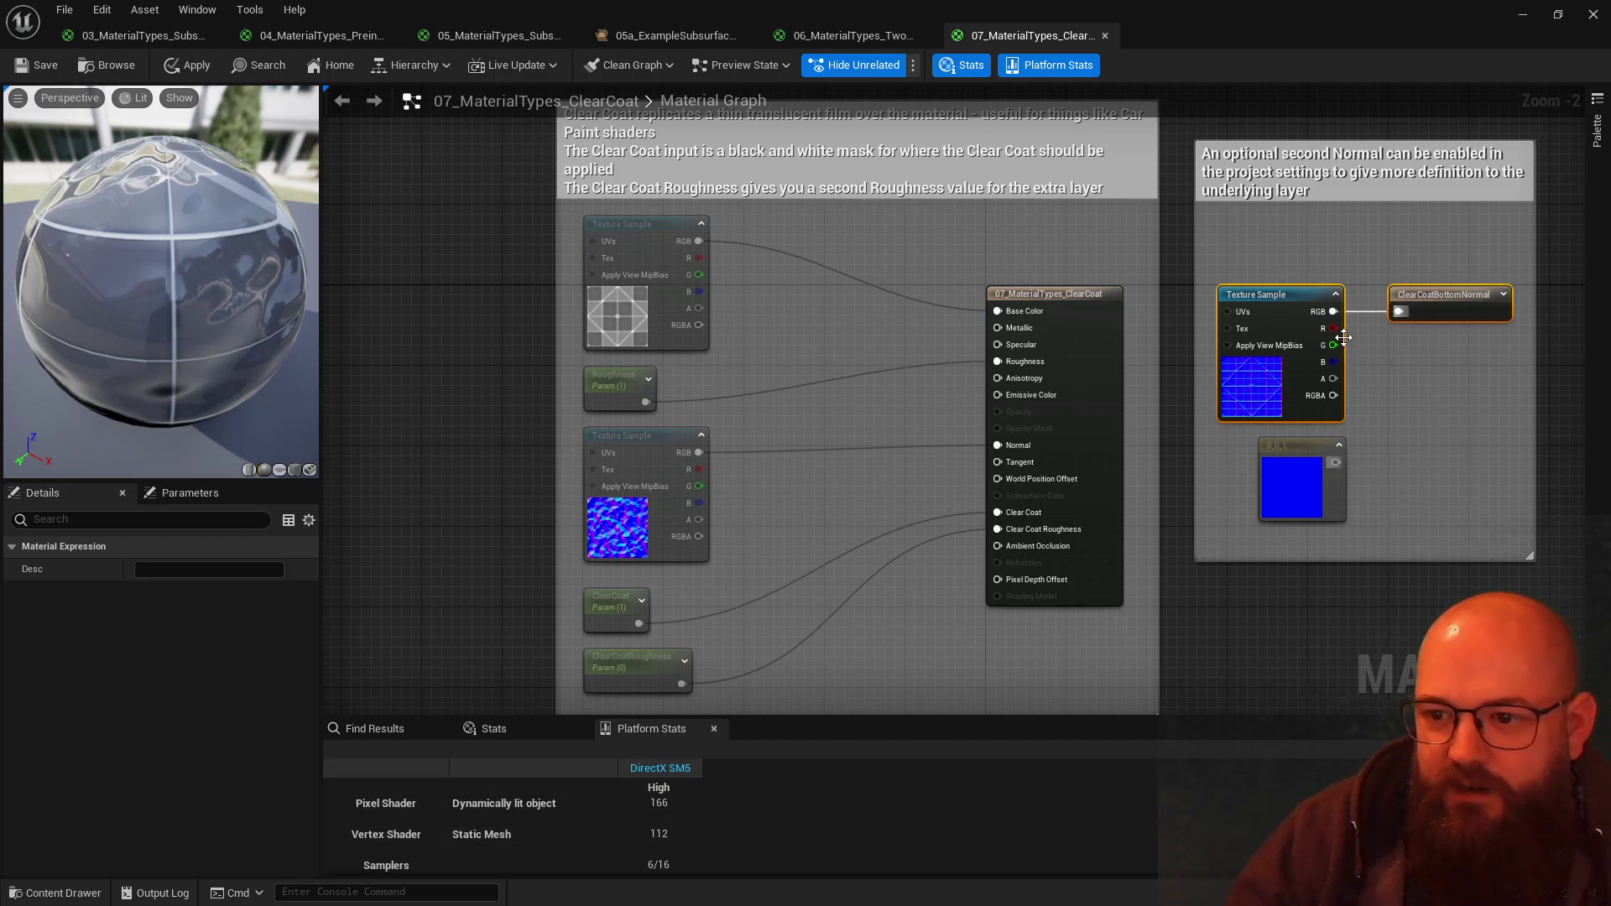
{"action": "left_click", "coordinate": [1373, 241]}
{"action": "left_click_drag", "start_coordinate": [1438, 253], "coordinate": [1284, 475]}
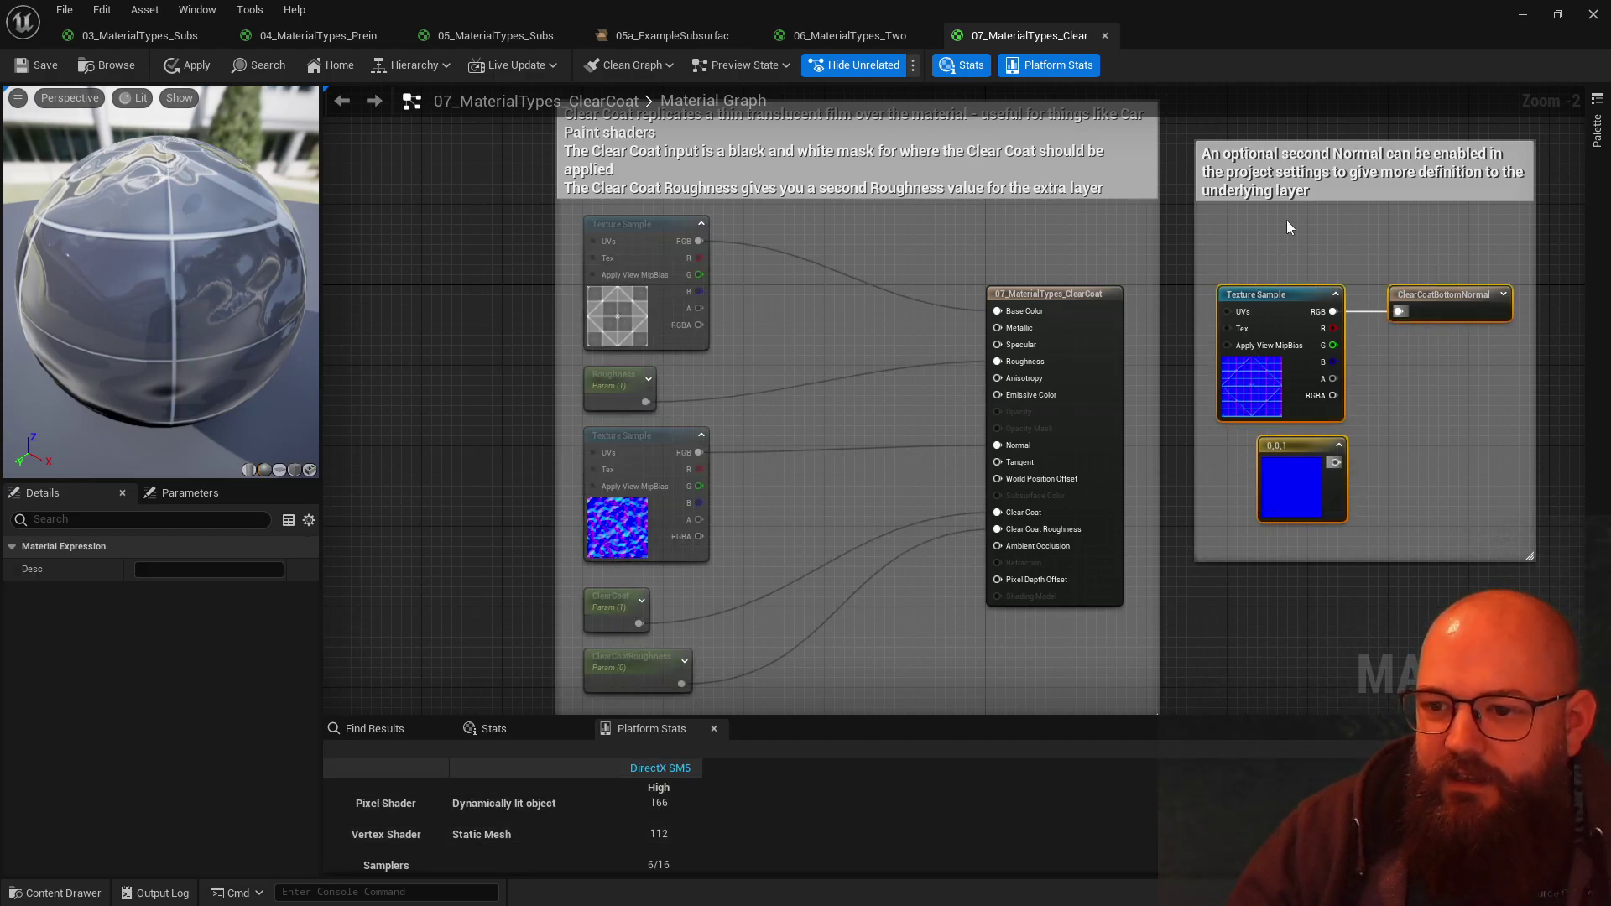
{"action": "left_click", "coordinate": [1286, 219]}
{"action": "left_click_drag", "start_coordinate": [209, 319], "coordinate": [159, 290]}
{"action": "mouse_move", "coordinate": [42, 326]}
{"action": "left_mouse_down"}
{"action": "mouse_move", "coordinate": [42, 373]}
{"action": "mouse_move", "coordinate": [22, 312]}
{"action": "left_mouse_up"}
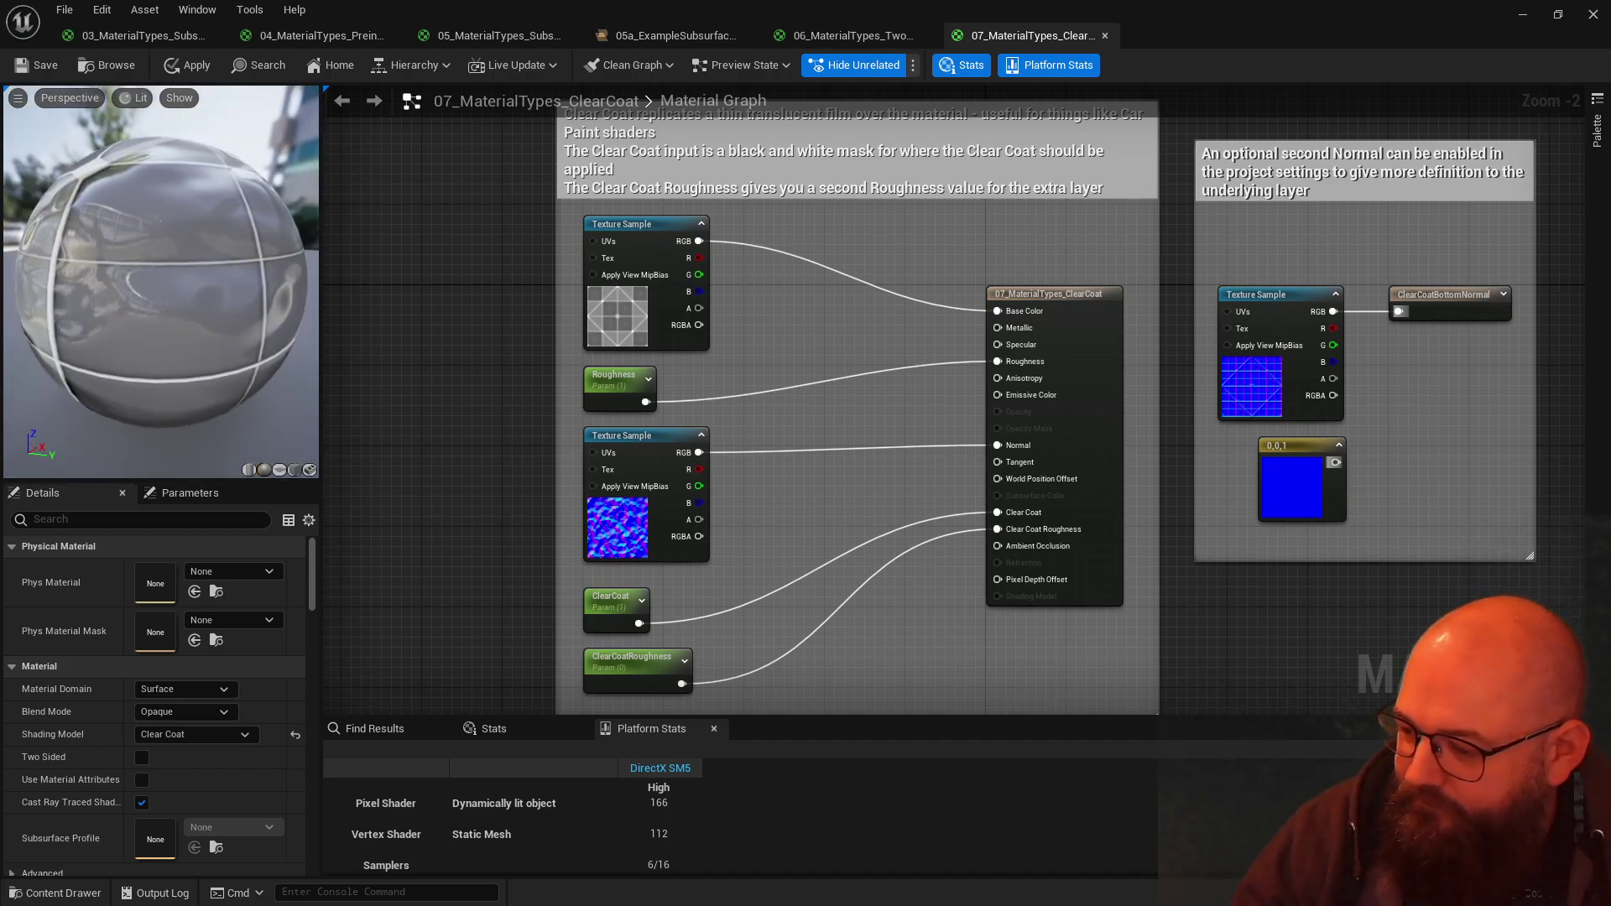